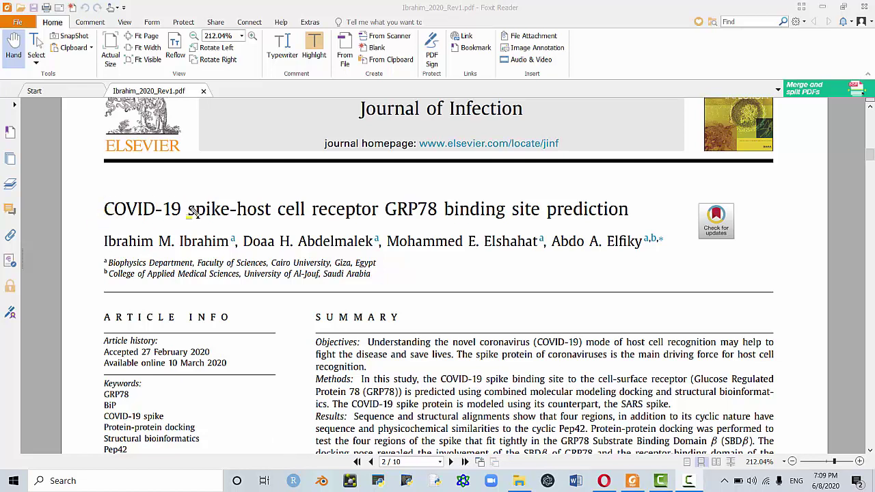
Highlight 'spike' and 'GRP78' in the title, then 'Glucose Regulated' and 'Protein 78' in the summary.
drag(186, 204, 232, 225)
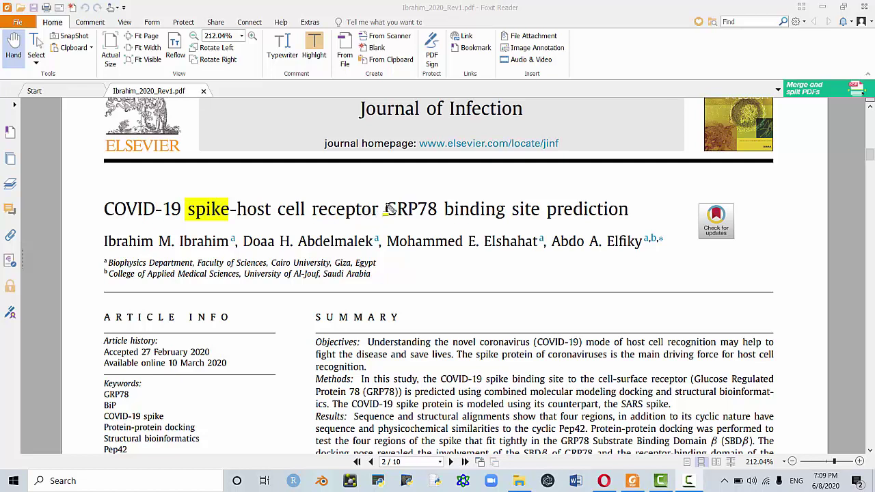
drag(387, 206, 438, 217)
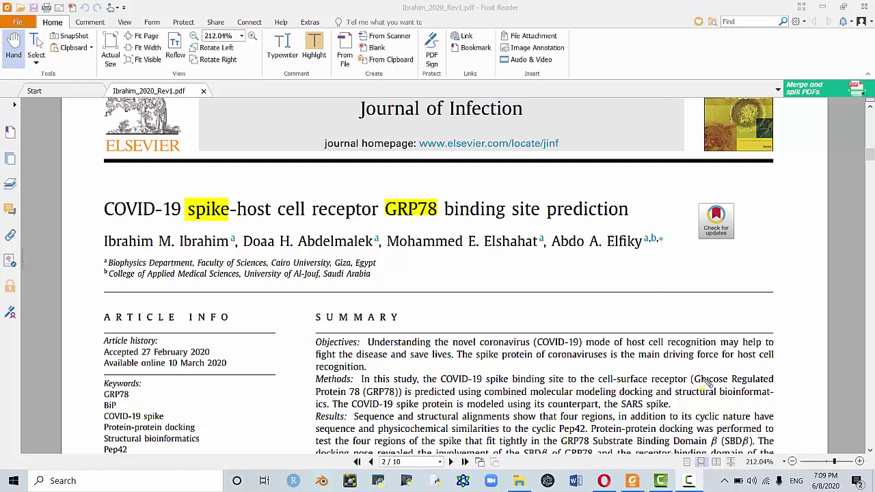
drag(696, 376, 775, 385)
drag(315, 390, 357, 402)
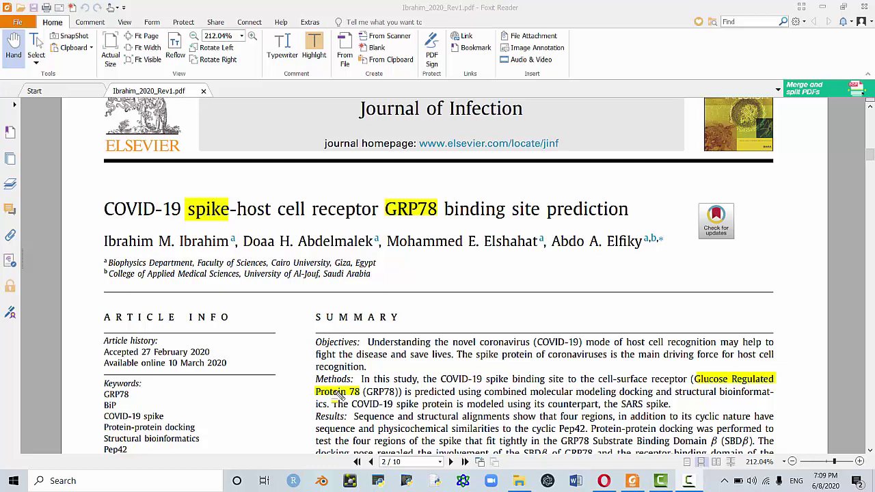
Clear the yellow highlights, scroll to page 3, and draw a red arrow at the ER lumen line.
click(339, 395)
scroll(272, 409, down, 2)
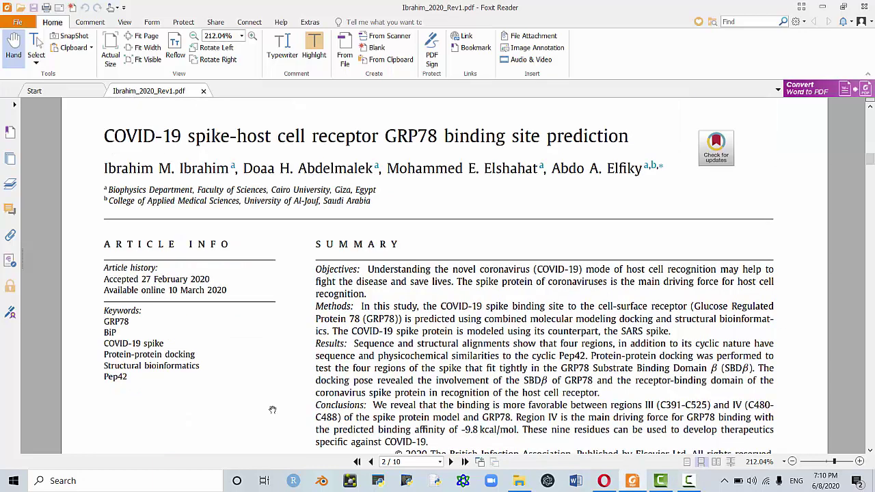
scroll(272, 409, down, 10)
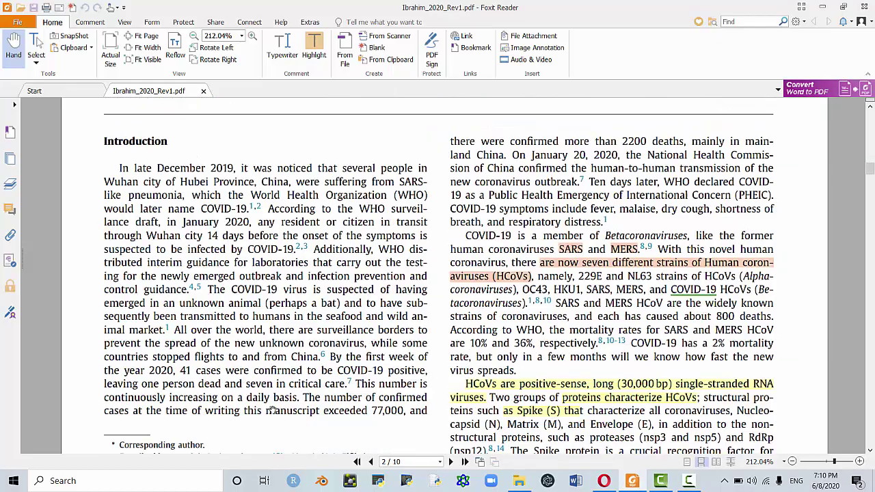
scroll(272, 409, down, 6)
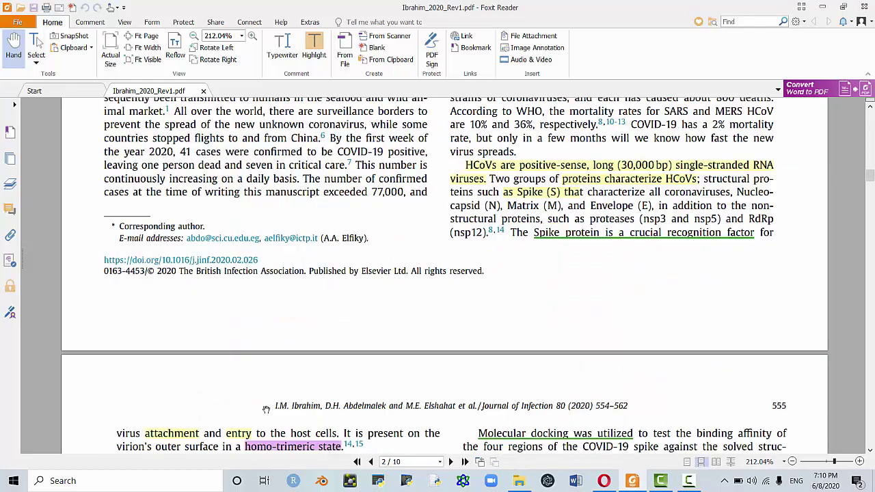
scroll(266, 409, down, 6)
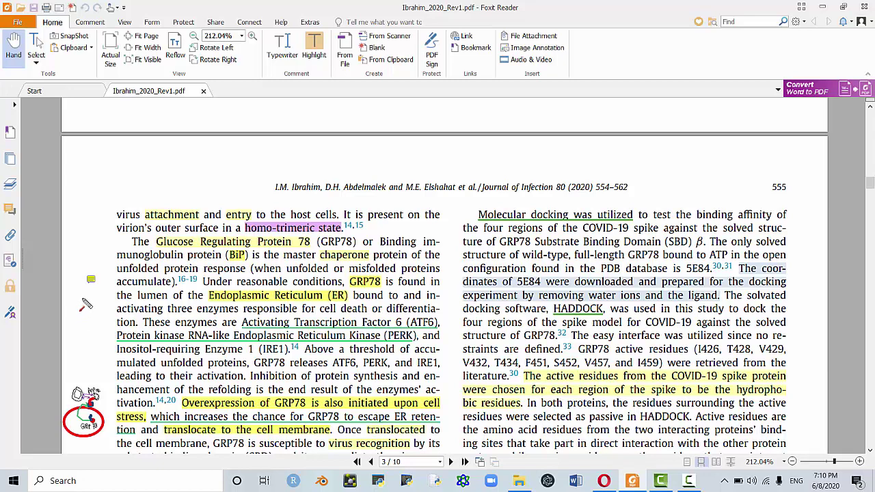
drag(81, 298, 112, 297)
scroll(113, 414, up, 5)
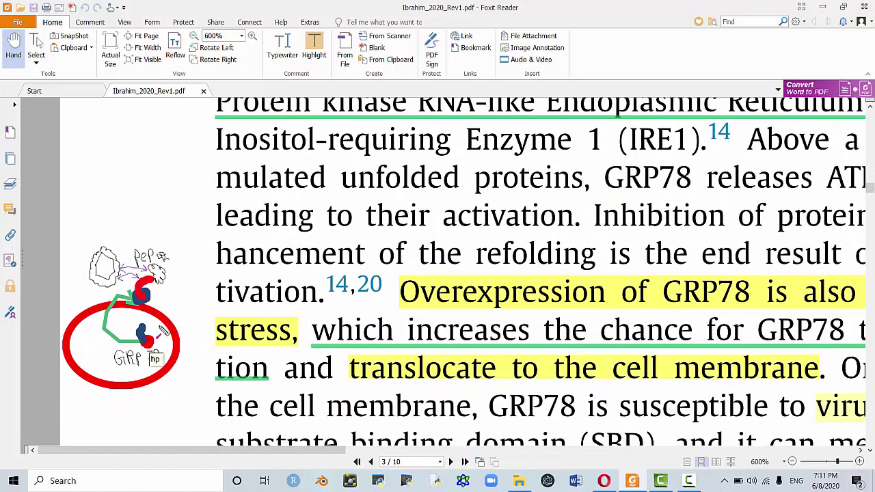
drag(163, 323, 152, 334)
drag(176, 288, 152, 309)
drag(136, 300, 112, 294)
drag(173, 211, 167, 245)
drag(79, 234, 126, 294)
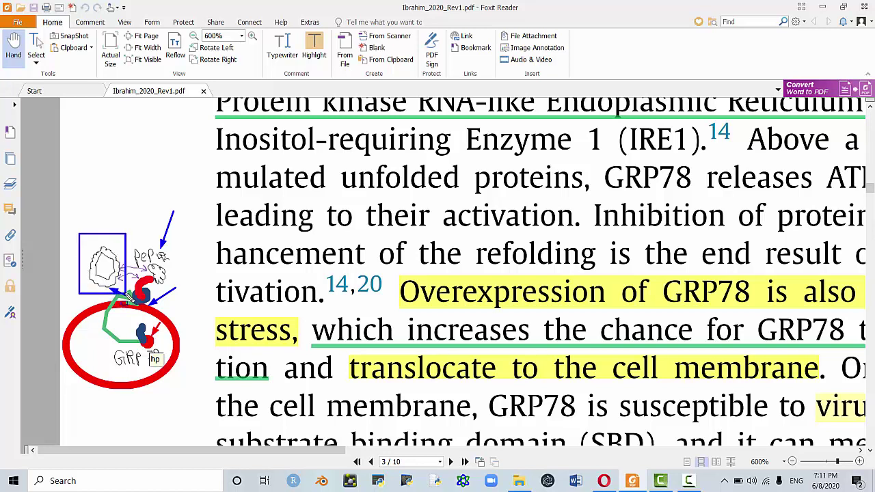
drag(175, 221, 130, 270)
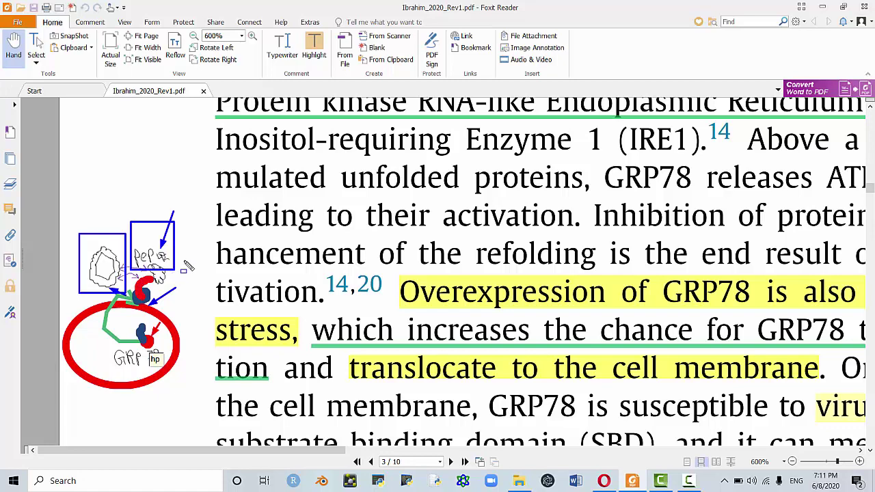
drag(184, 260, 140, 284)
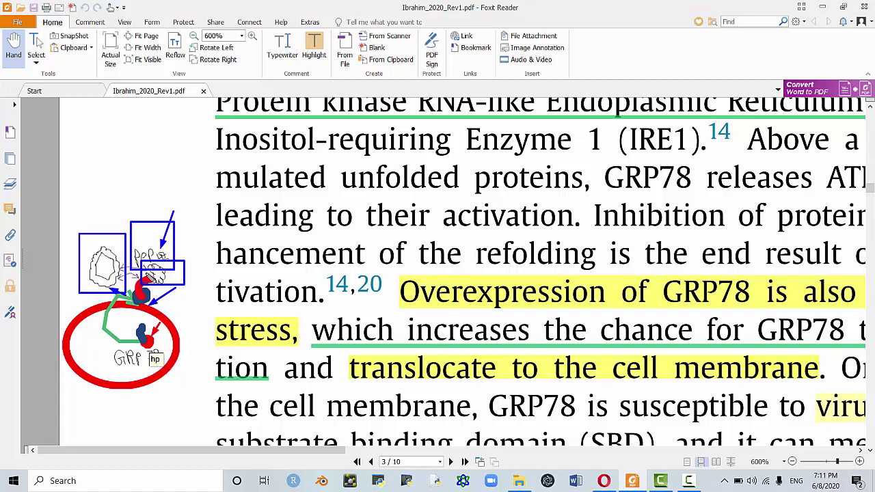
Scroll through Materials and methods and draw a rectangle around the 6ACD PDB ID.
scroll(243, 294, down, 2)
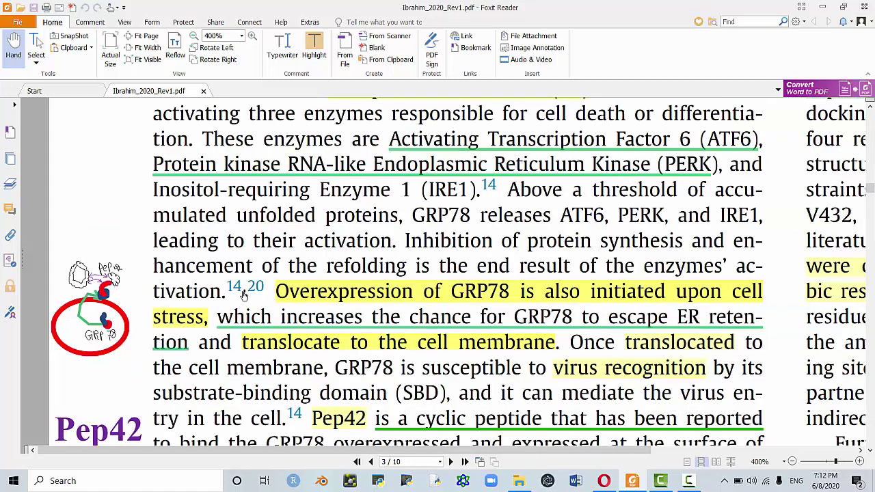
scroll(243, 294, down, 1)
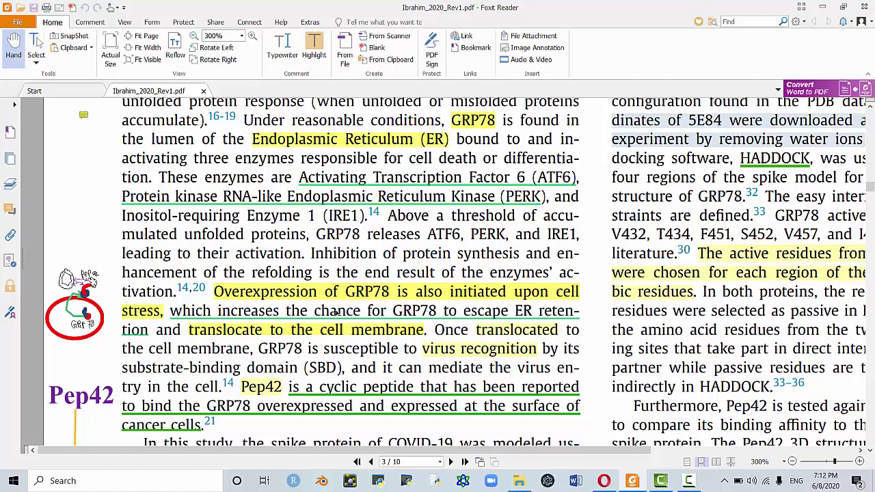
scroll(335, 337, down, 5)
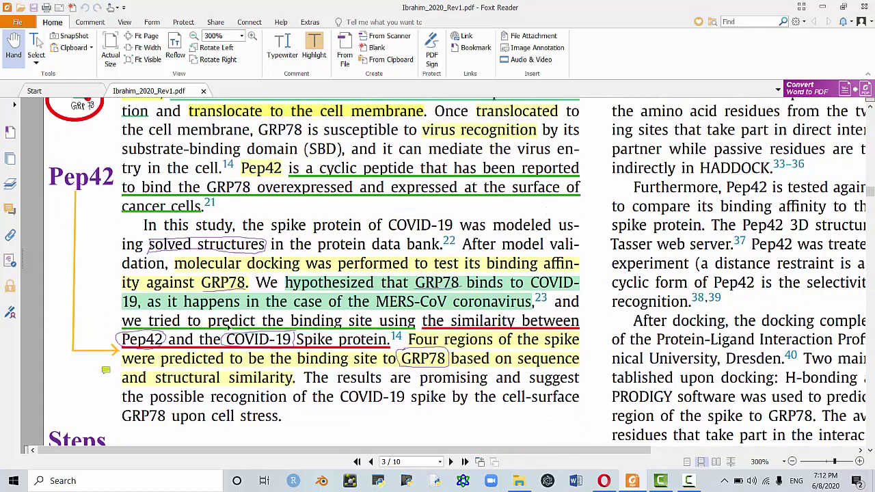
scroll(85, 324, down, 5)
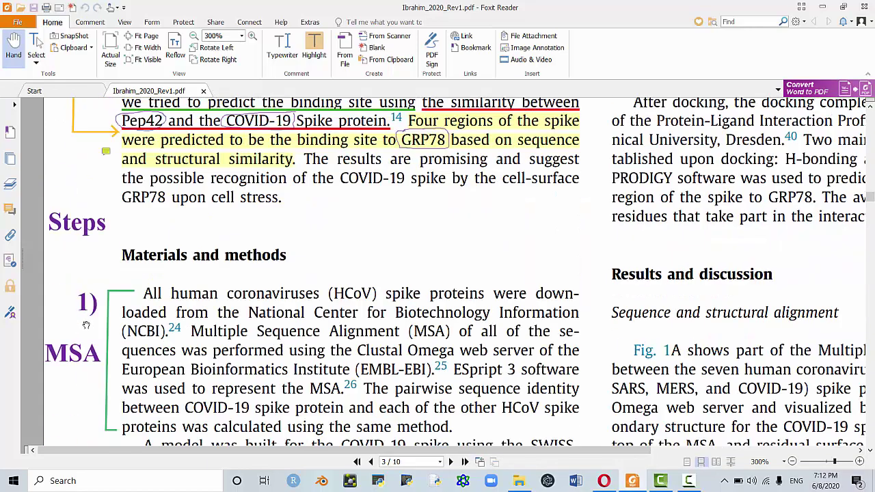
scroll(87, 325, down, 2)
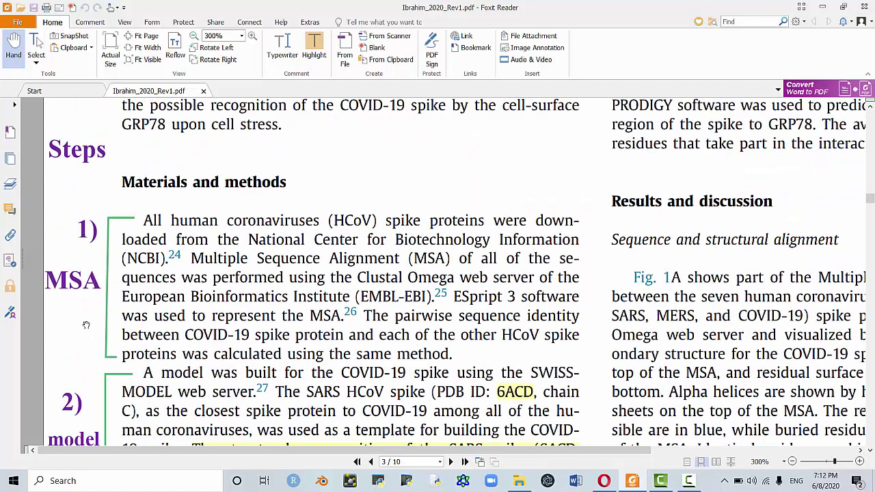
scroll(86, 325, down, 2)
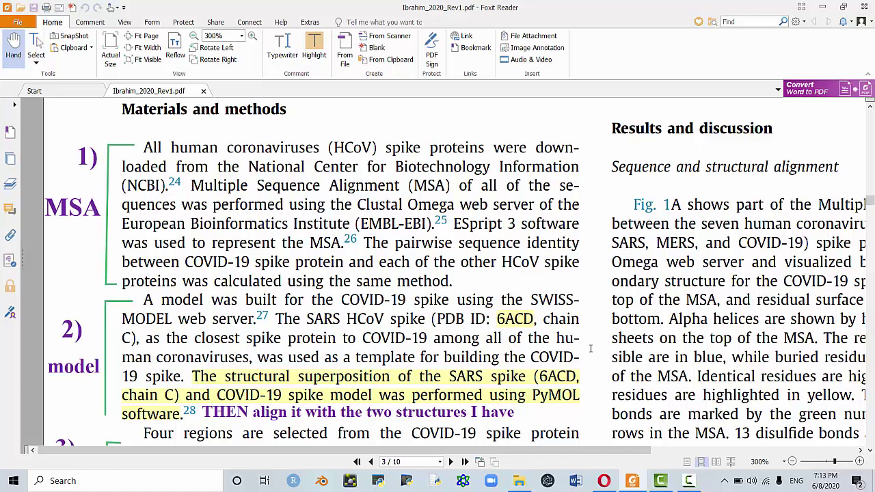
drag(590, 364, 534, 386)
Scroll on to the start of page 4's Figure 1A alignment.
scroll(329, 353, down, 2)
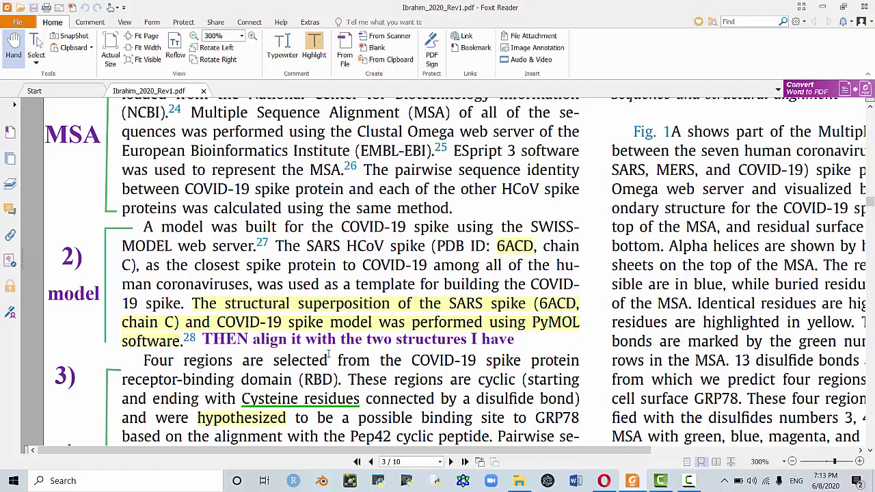
scroll(329, 353, down, 2)
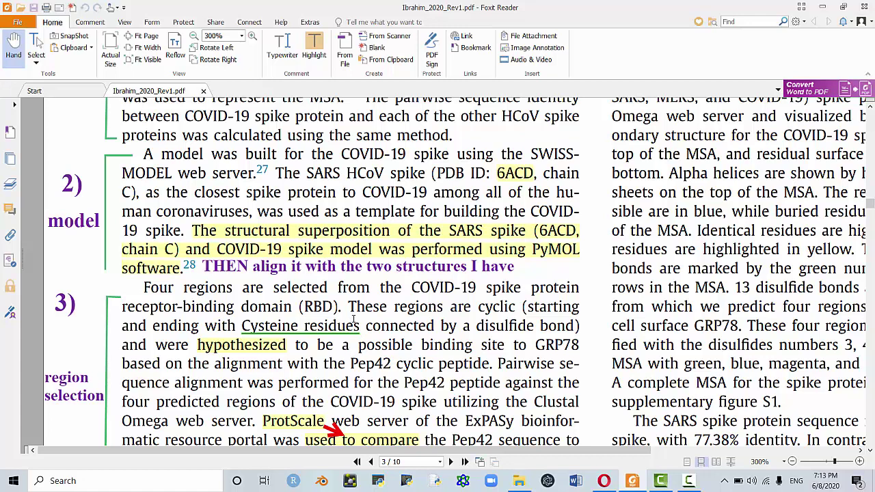
scroll(353, 319, down, 3)
scroll(353, 319, down, 3)
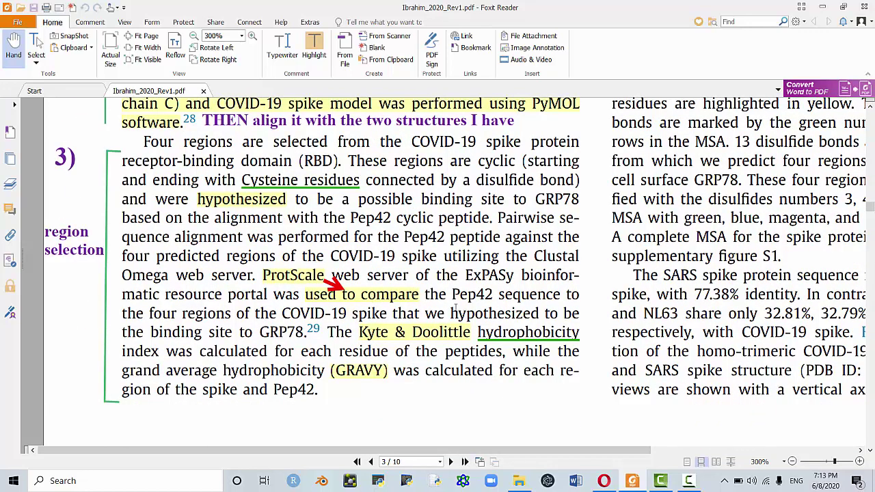
scroll(448, 316, down, 3)
Box the SF, V/I/L and G alignment columns plus the helix and β18 strand symbols.
scroll(448, 316, down, 9)
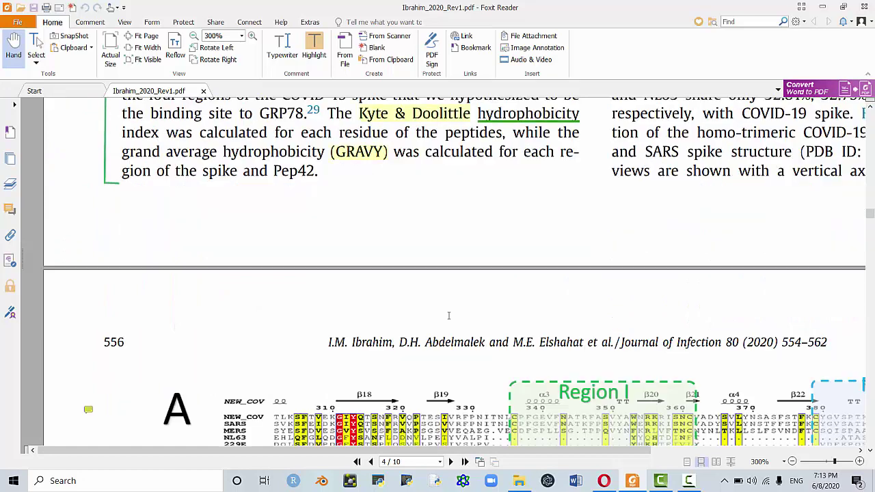
scroll(269, 277, down, 2)
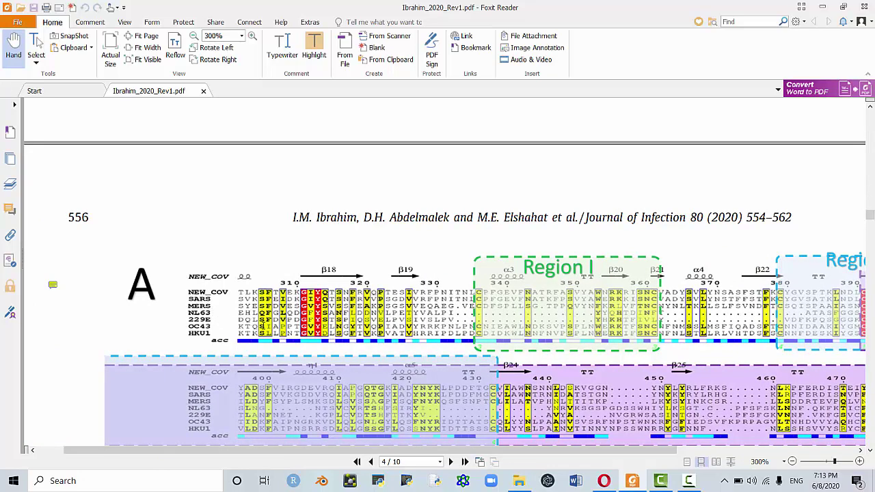
scroll(231, 316, up, 3)
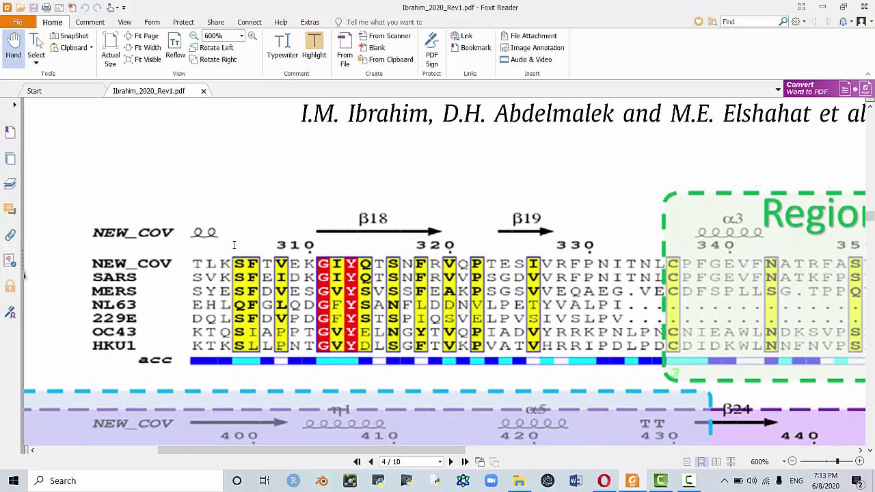
drag(224, 242, 265, 357)
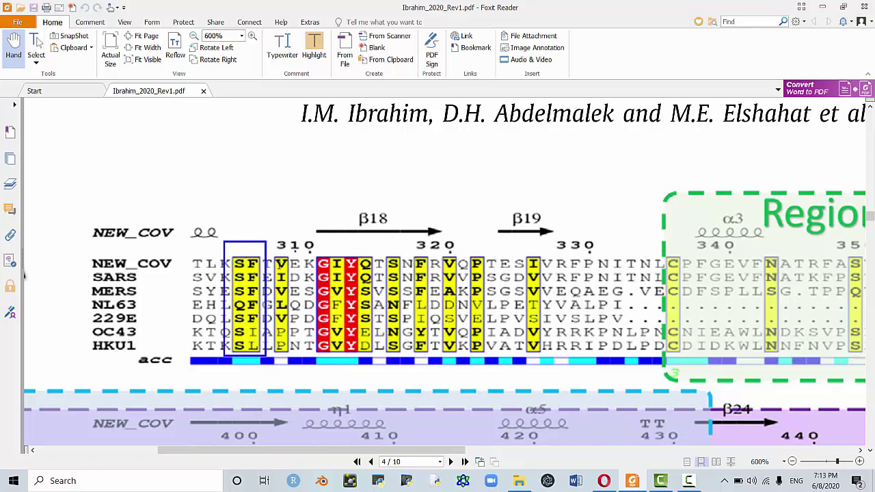
drag(296, 251, 274, 356)
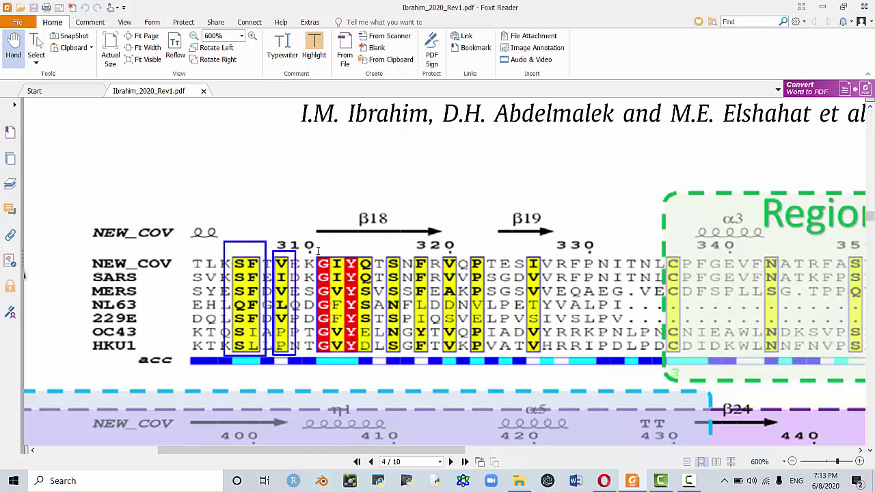
drag(312, 250, 333, 355)
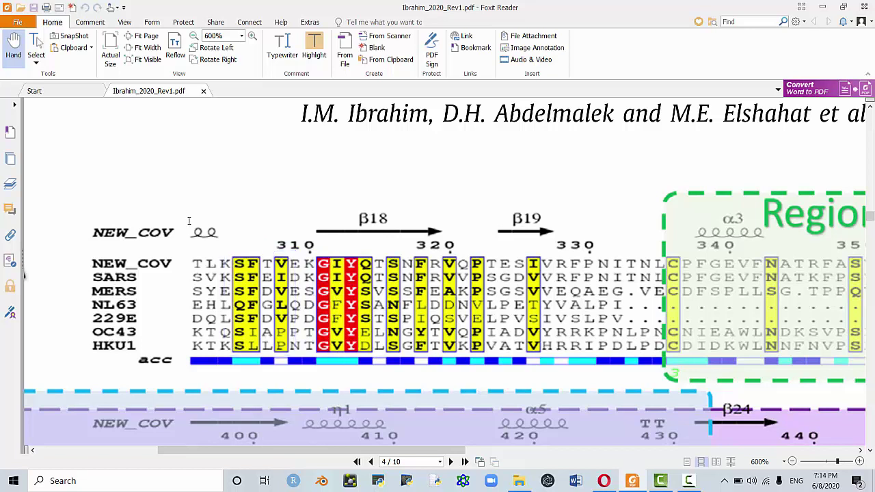
drag(190, 225, 230, 246)
mouse_move(303, 199)
mouse_down()
mouse_move(414, 247)
mouse_move(446, 242)
mouse_up()
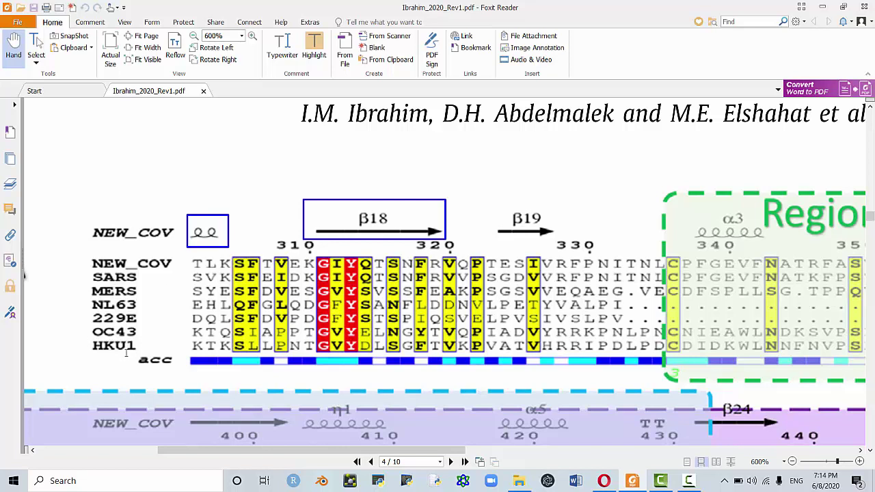
Outline the acc row label and add red and magenta arrows pointing at the acc bar.
drag(131, 353, 183, 372)
drag(219, 378, 215, 367)
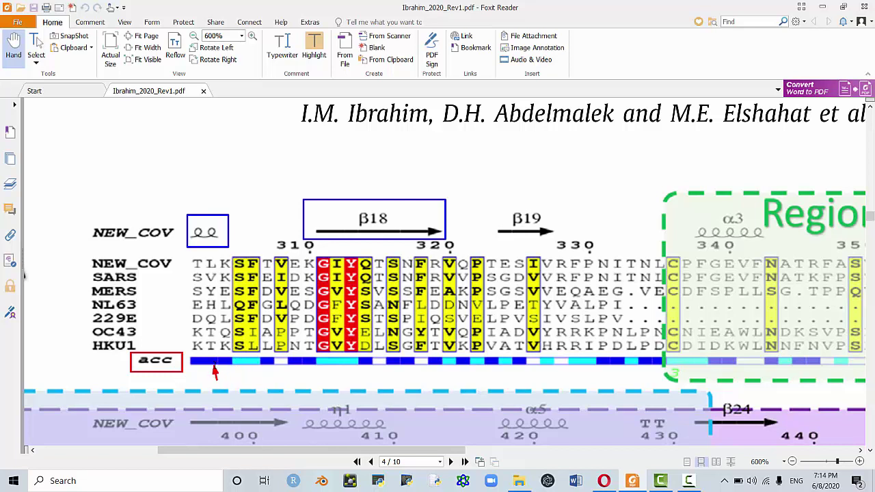
mouse_move(218, 378)
mouse_down()
mouse_move(280, 373)
mouse_move(281, 363)
mouse_up()
drag(207, 251, 207, 356)
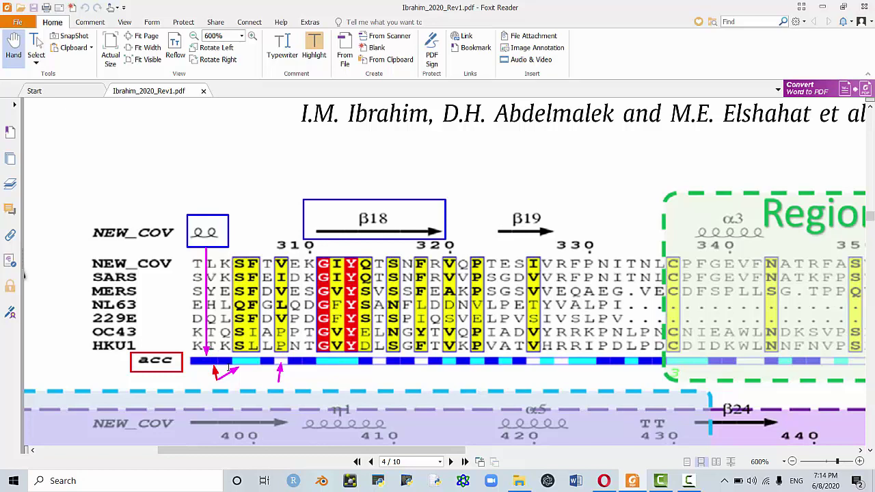
Zoom out and back in on Figure 1A, then pan to the β29–β30 stretch near residues 530–560.
scroll(335, 376, down, 1)
scroll(345, 334, down, 2)
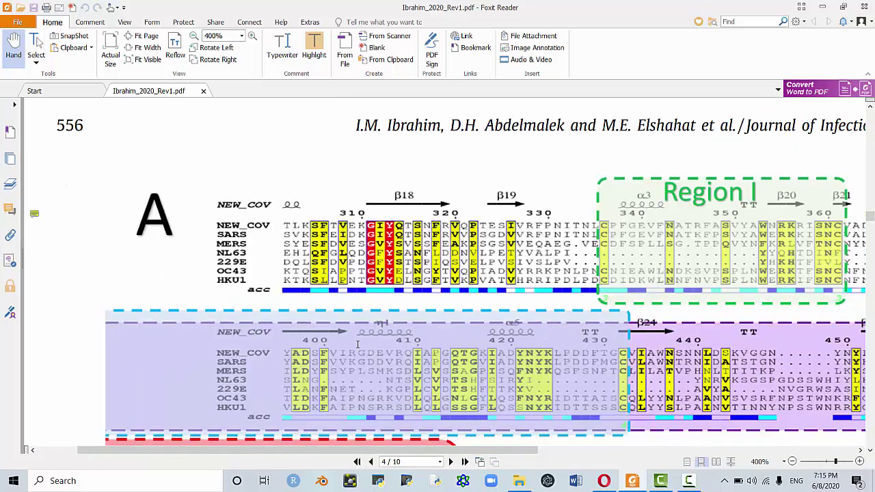
scroll(351, 348, down, 3)
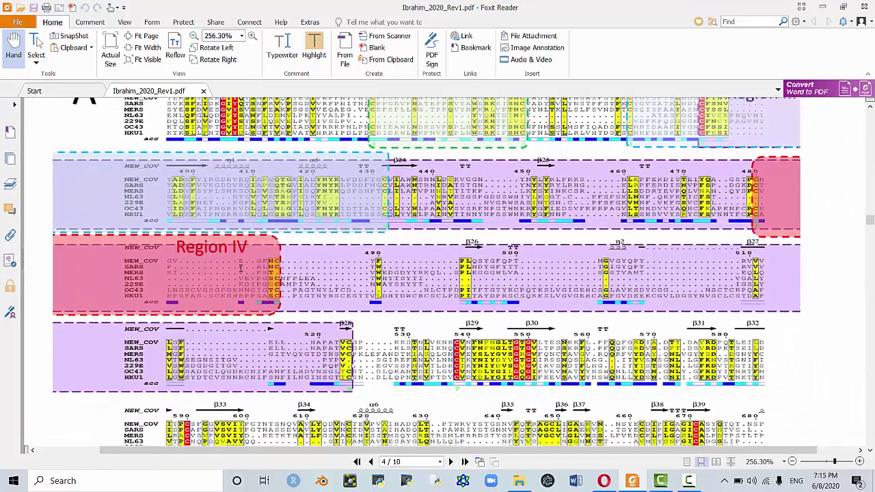
scroll(445, 348, up, 2)
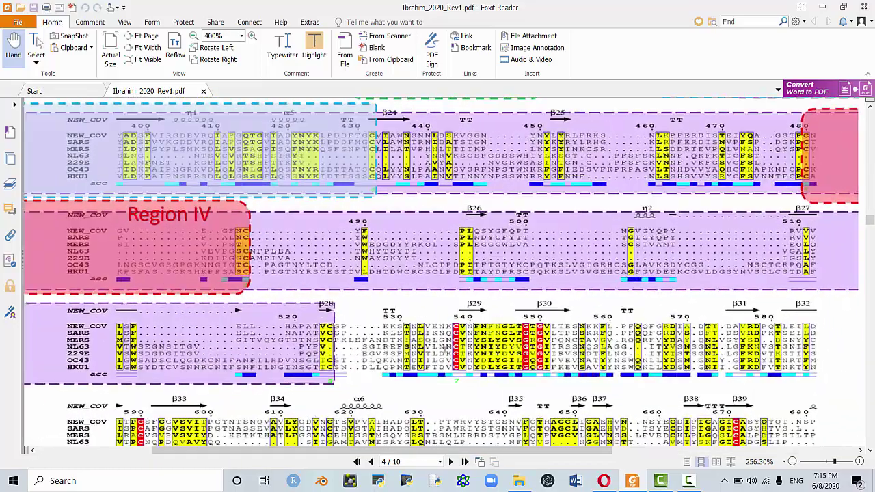
scroll(448, 407, up, 3)
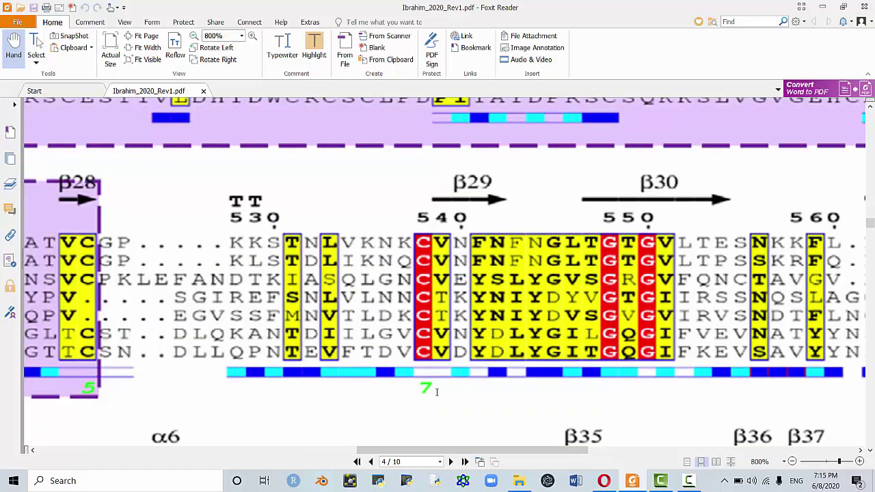
drag(436, 392, 305, 397)
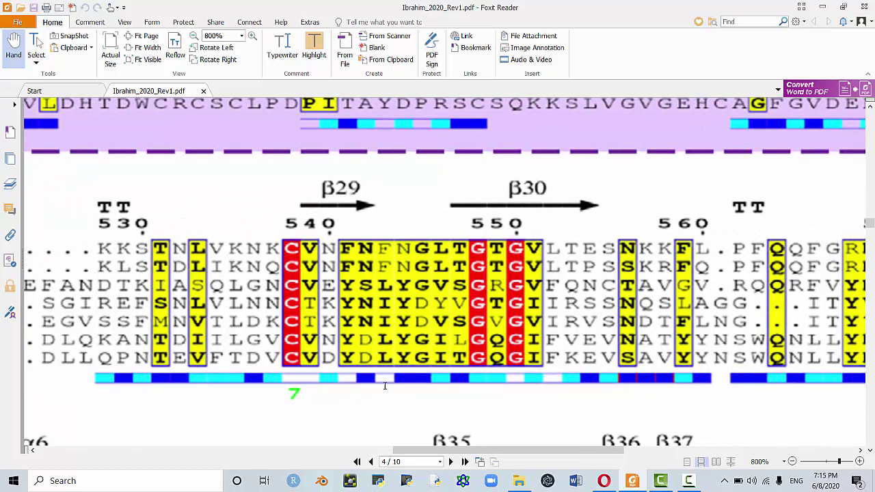
Return to the browser and enter 6ACD in the RCSB PDB search box.
click(604, 481)
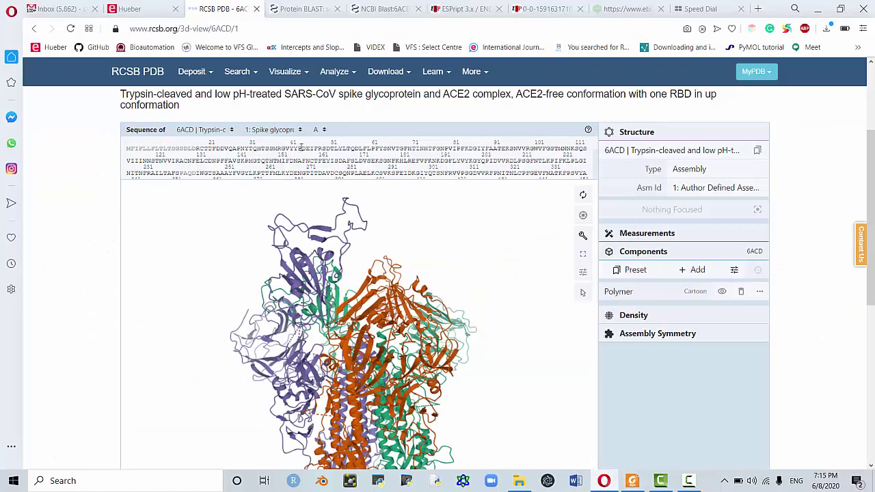
scroll(60, 158, up, 2)
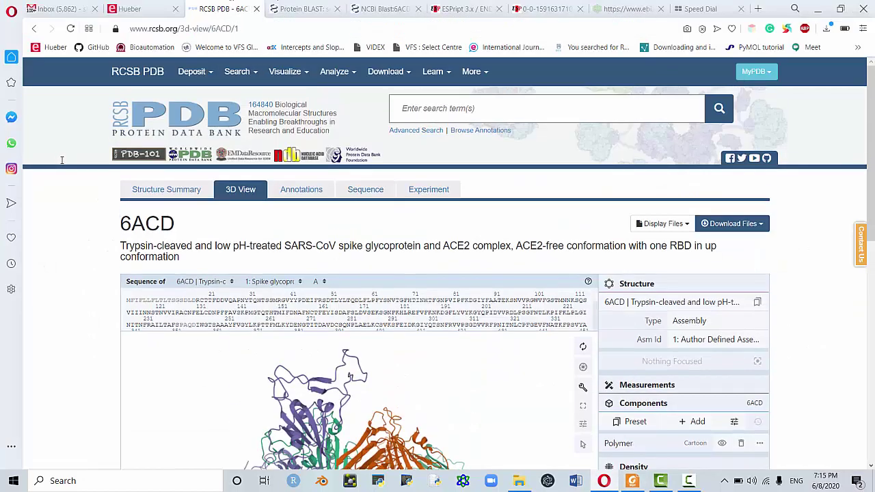
click(427, 106)
text(6ACD)
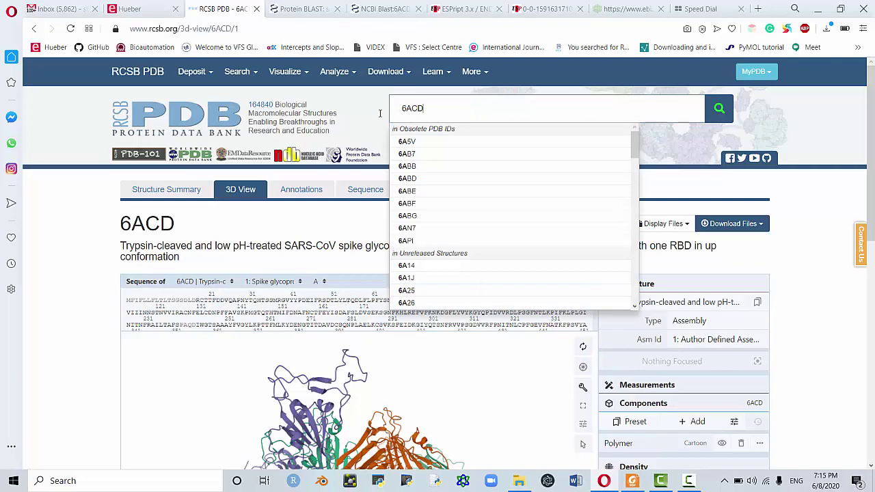
key(Escape)
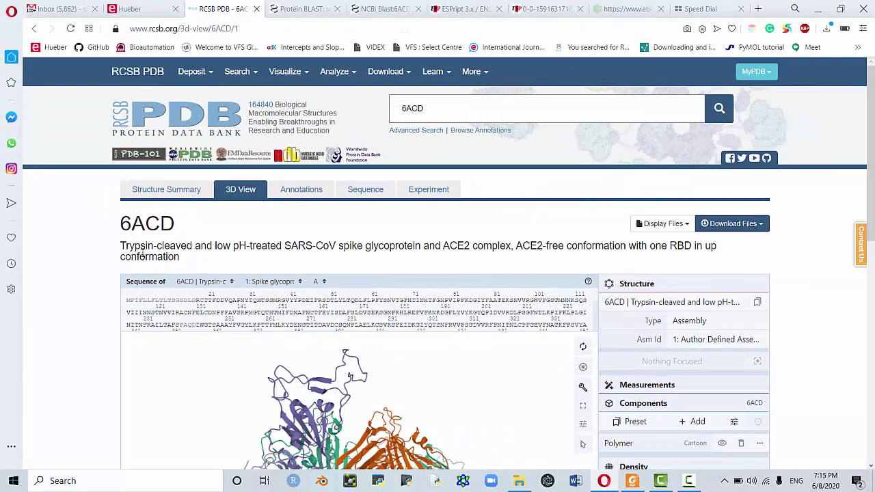
Point an arrow at the 3D structure and rotate the 6ACD spike trimer to view several sides.
scroll(140, 247, down, 2)
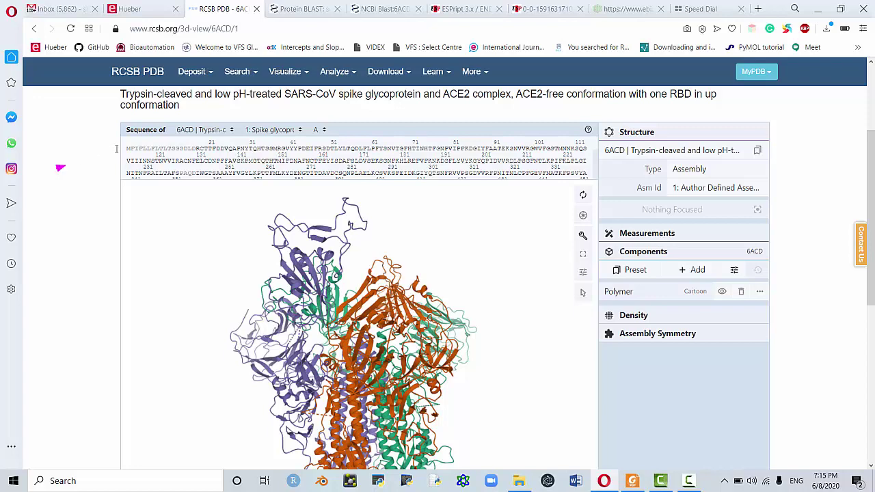
drag(122, 258, 213, 301)
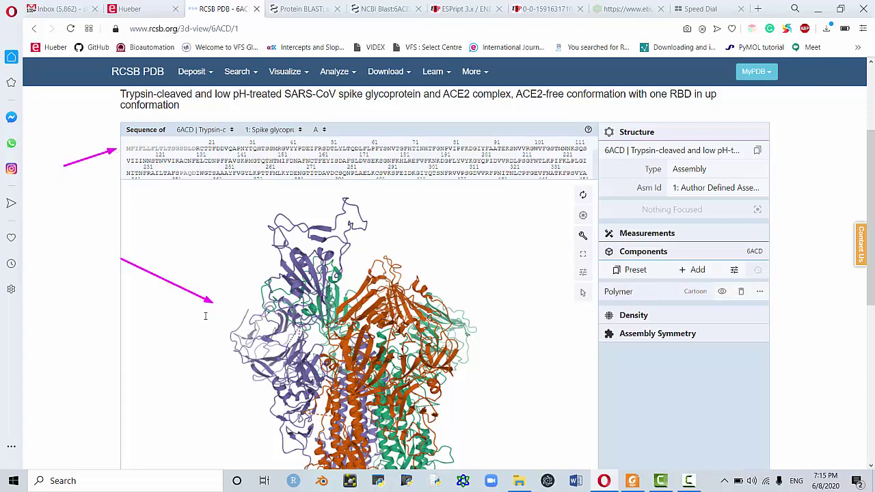
scroll(146, 342, up, 2)
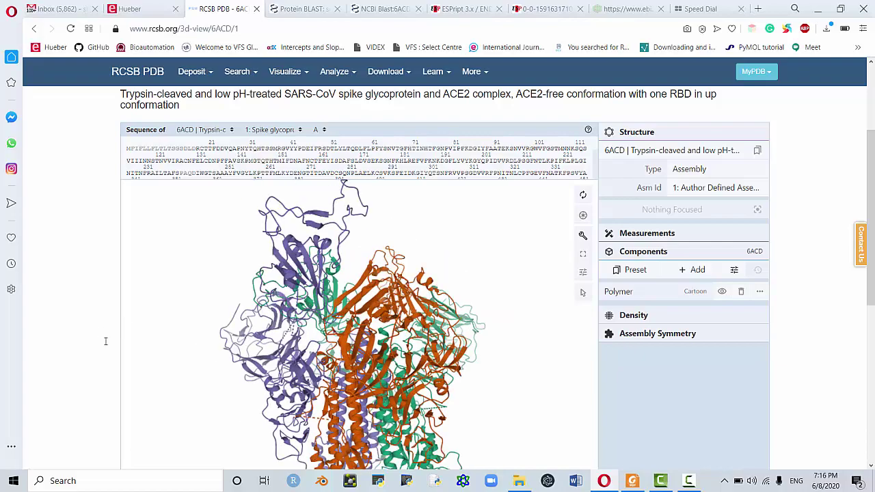
scroll(100, 322, down, 2)
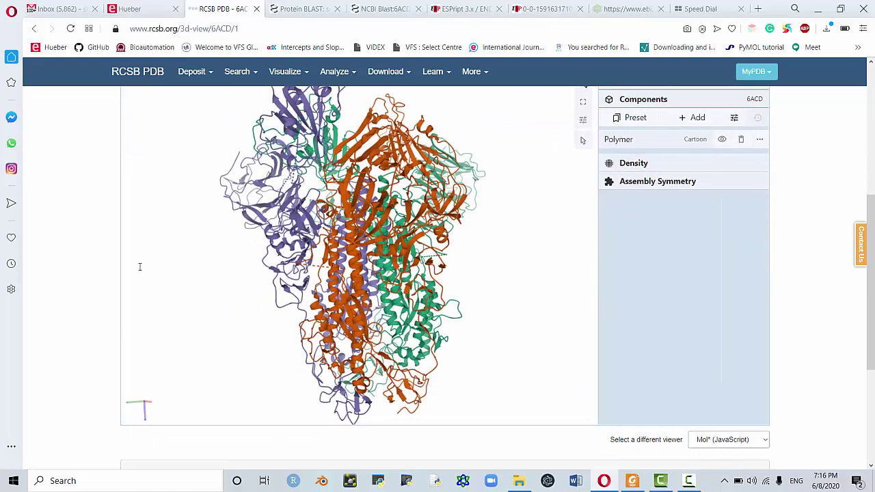
drag(148, 255, 264, 278)
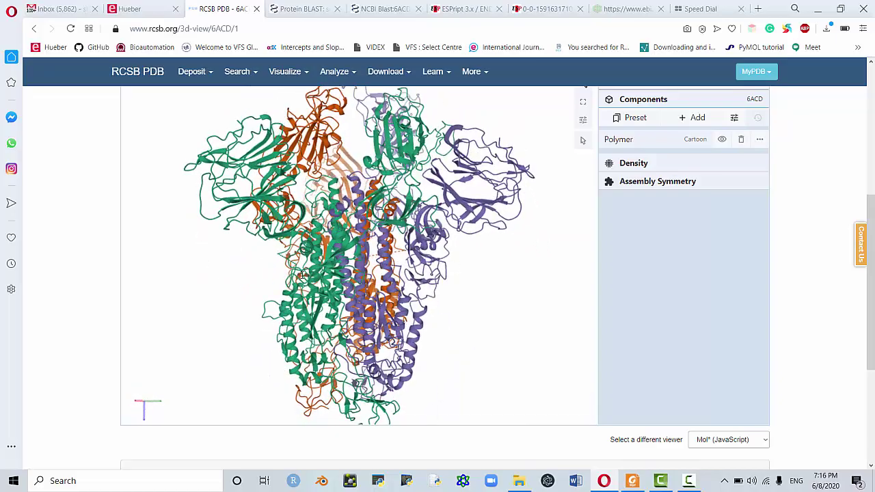
scroll(107, 283, up, 2)
scroll(107, 283, down, 2)
drag(238, 254, 200, 287)
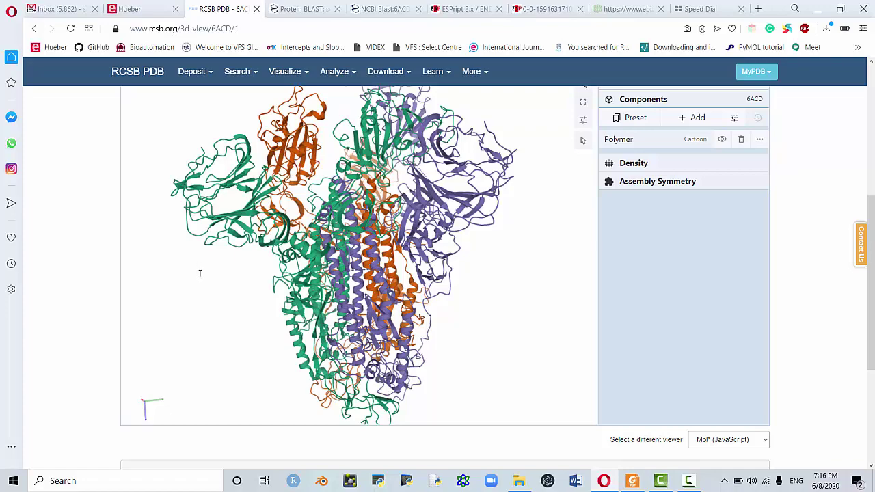
drag(190, 250, 182, 271)
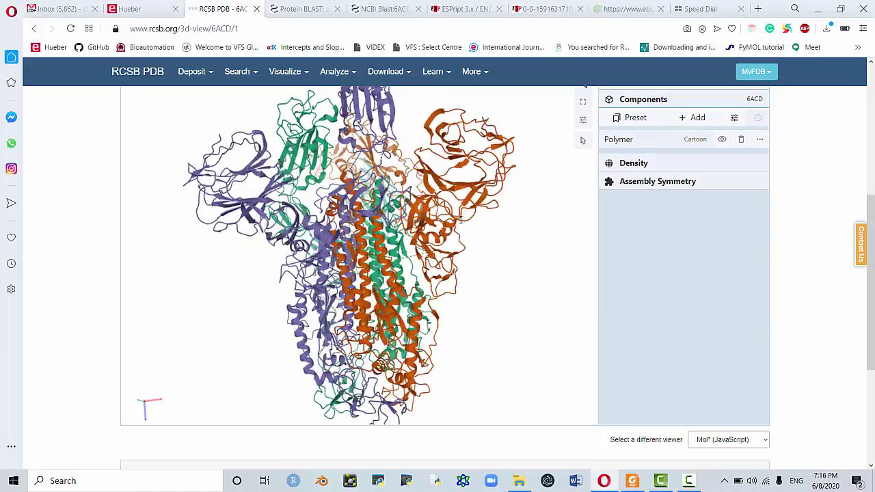
drag(463, 218, 488, 218)
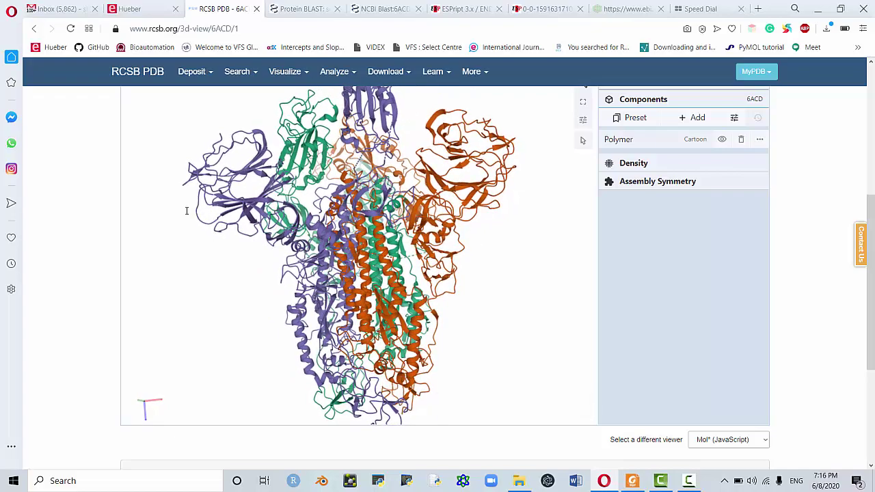
drag(185, 207, 89, 200)
scroll(89, 219, up, 2)
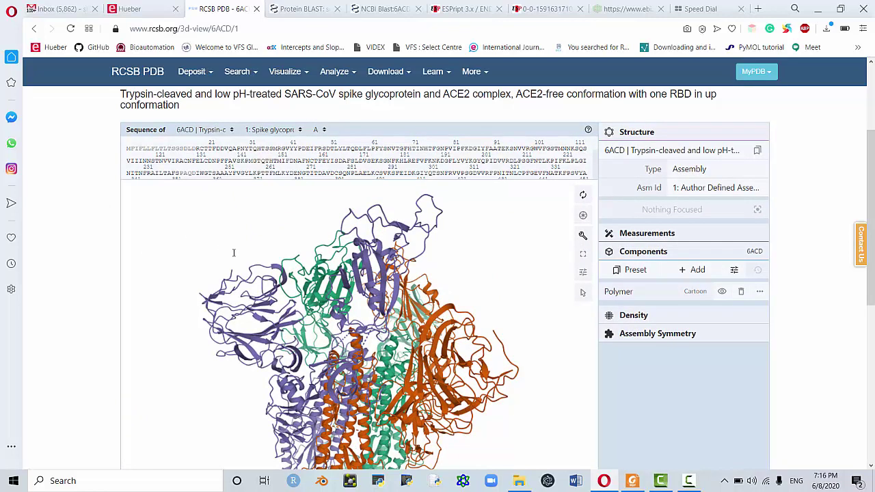
scroll(86, 251, up, 3)
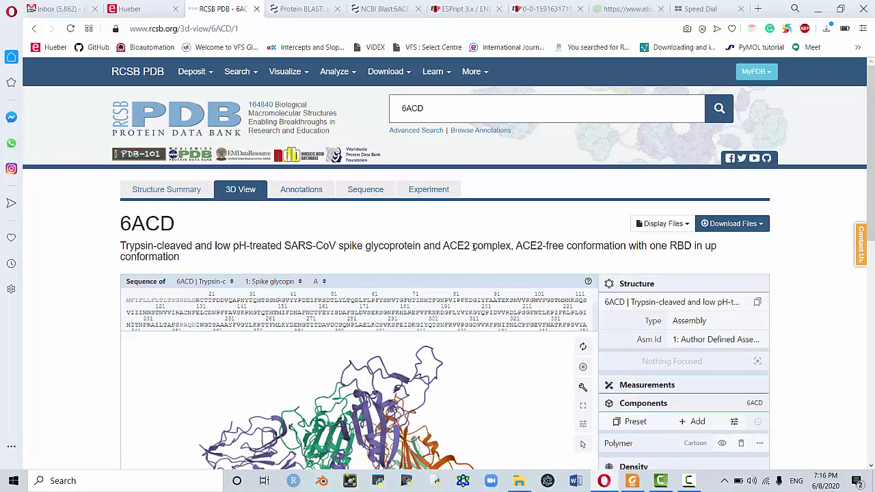
Look over the 6ACD Download Files format list, close it without downloading, and switch to File Explorer.
click(761, 226)
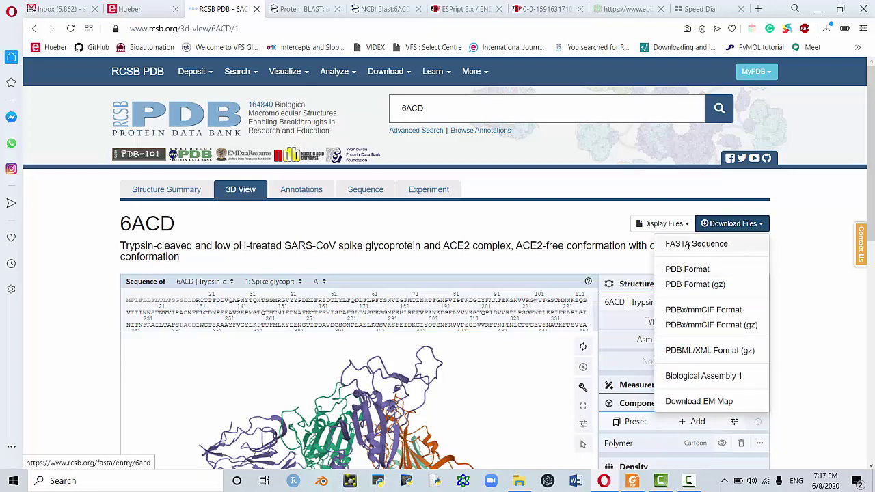
click(536, 249)
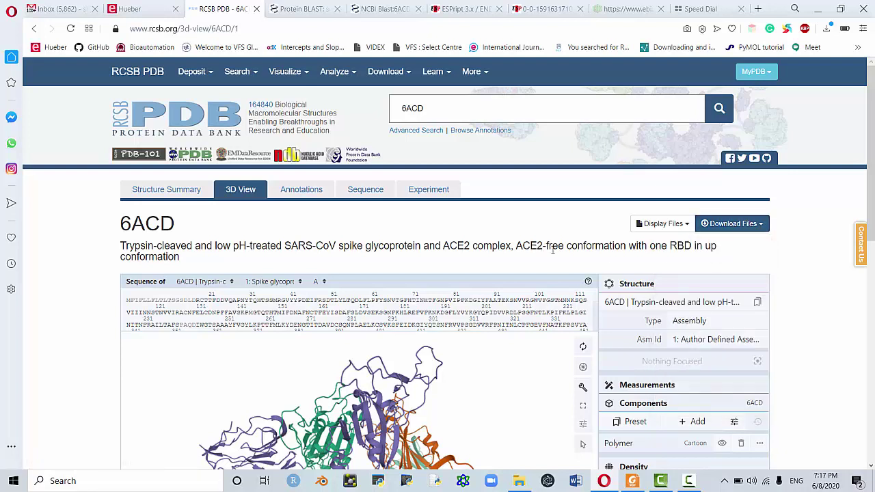
click(521, 481)
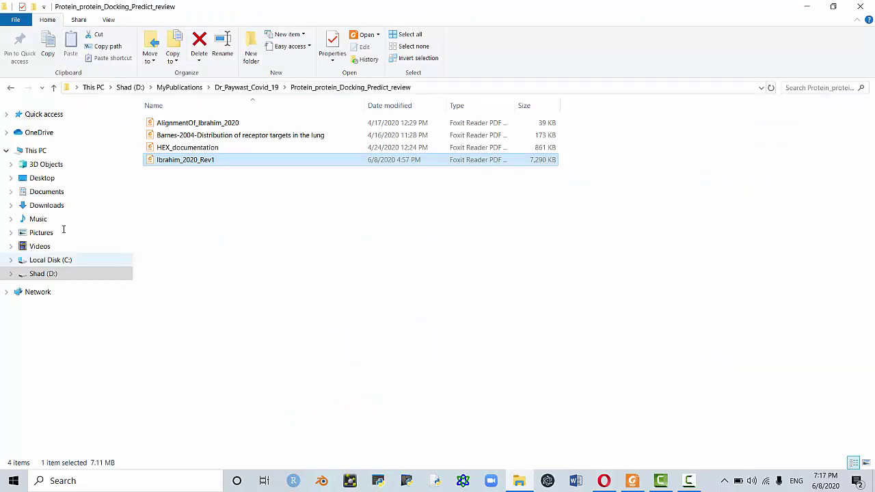
Go to Documents > JupiterNoteBooks > Youtube_Playlists > 2_How_To_workOnCovid19 > Vid_3_StructureAlignment.
click(47, 191)
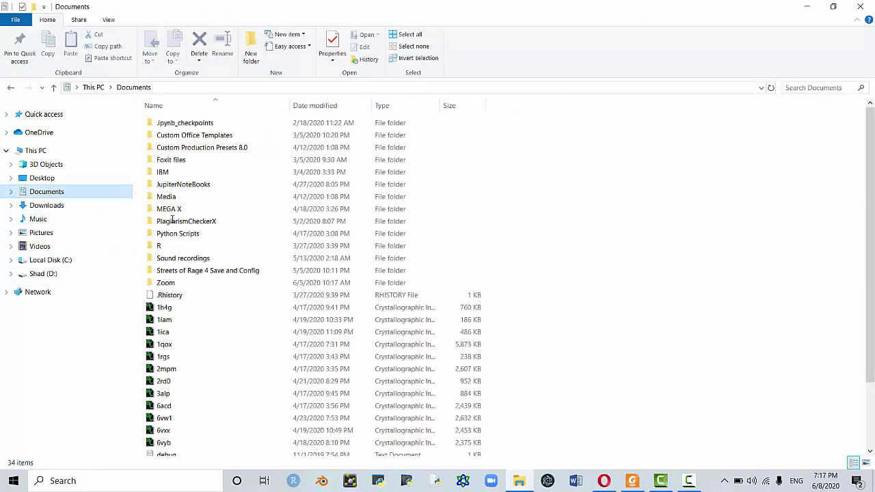
double_click(173, 183)
double_click(173, 184)
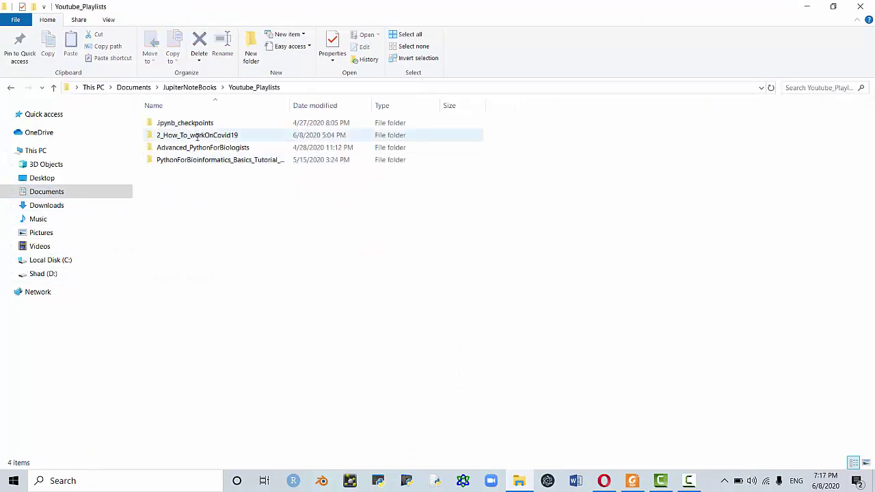
double_click(197, 135)
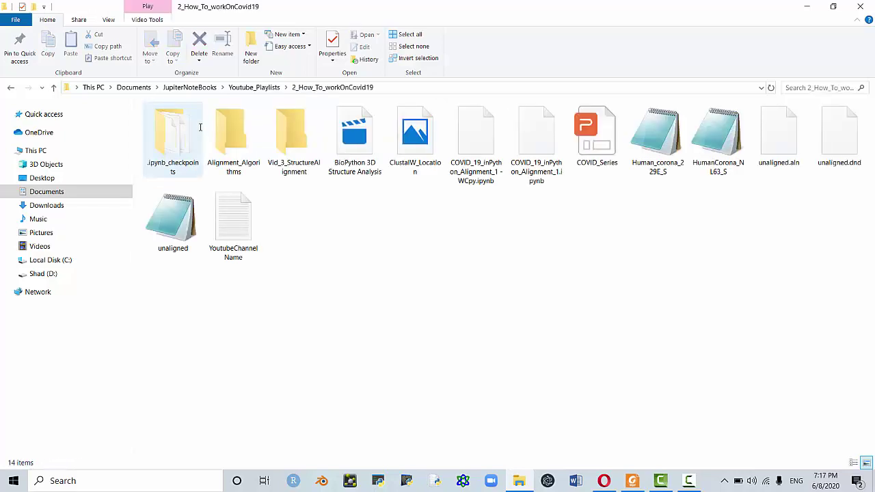
double_click(285, 124)
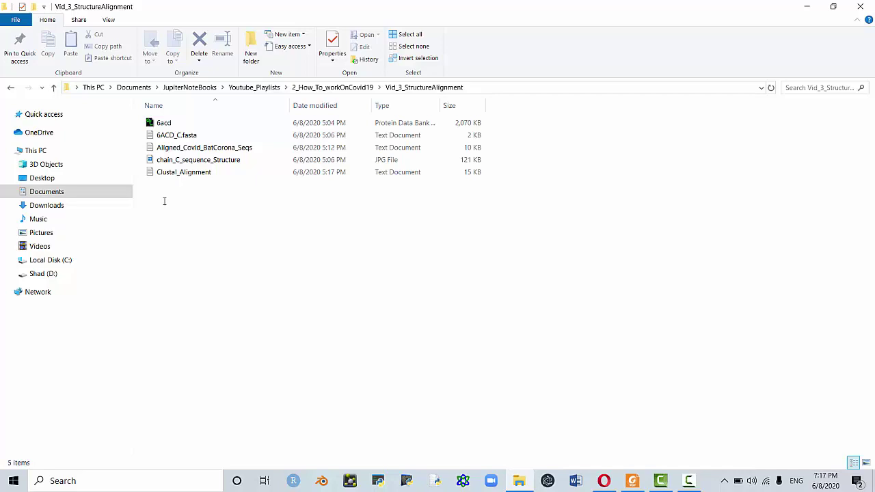
Point arrows at 6ACD_C.fasta, Aligned_Covid_BatCorona_Seqs and Clustal_Alignment, clear them, and return to the browser.
scroll(164, 201, up, 4)
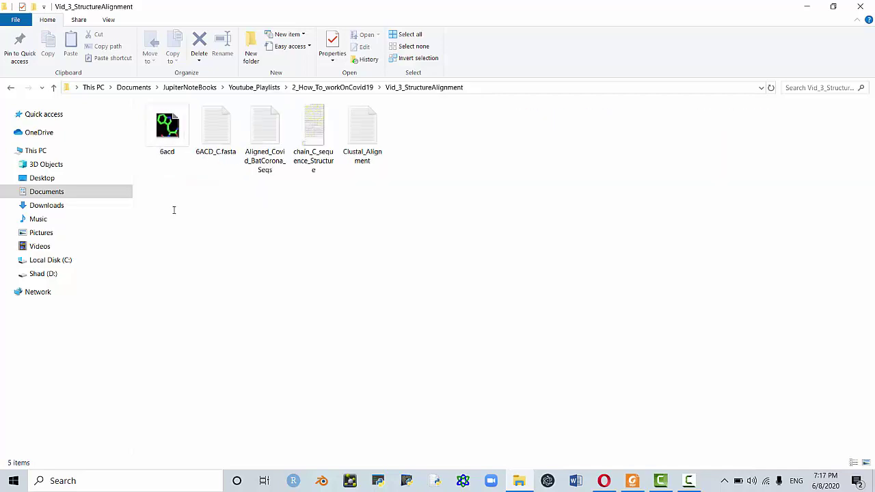
scroll(175, 212, up, 1)
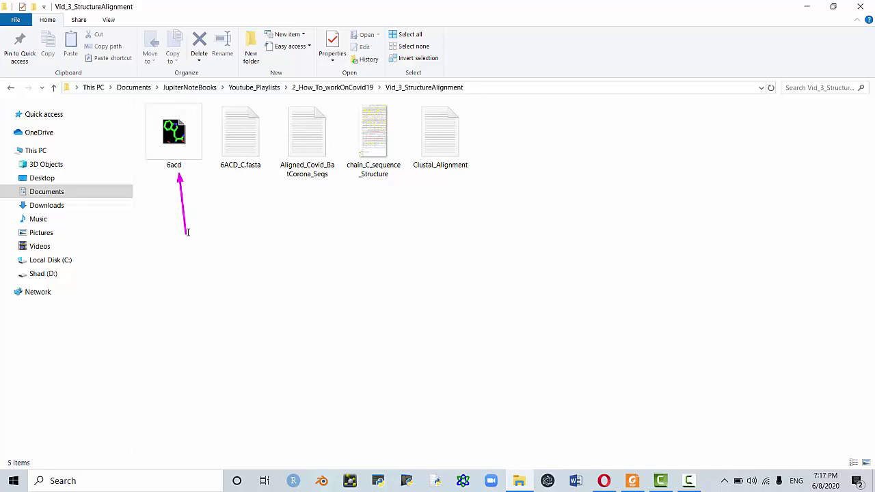
drag(186, 232, 228, 174)
drag(319, 222, 305, 183)
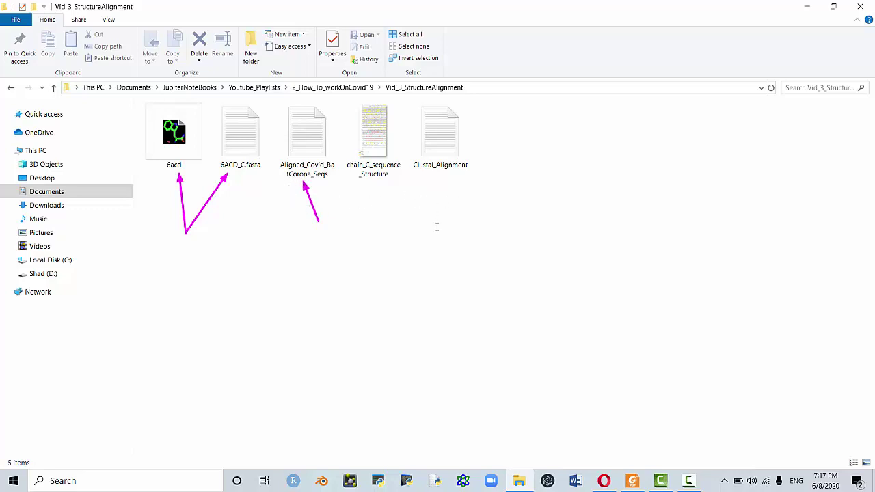
drag(438, 226, 438, 173)
key(Escape)
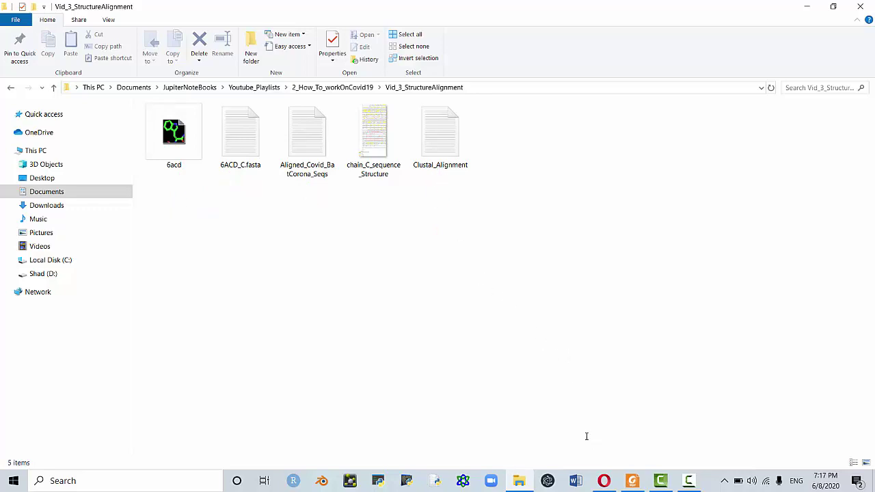
click(601, 481)
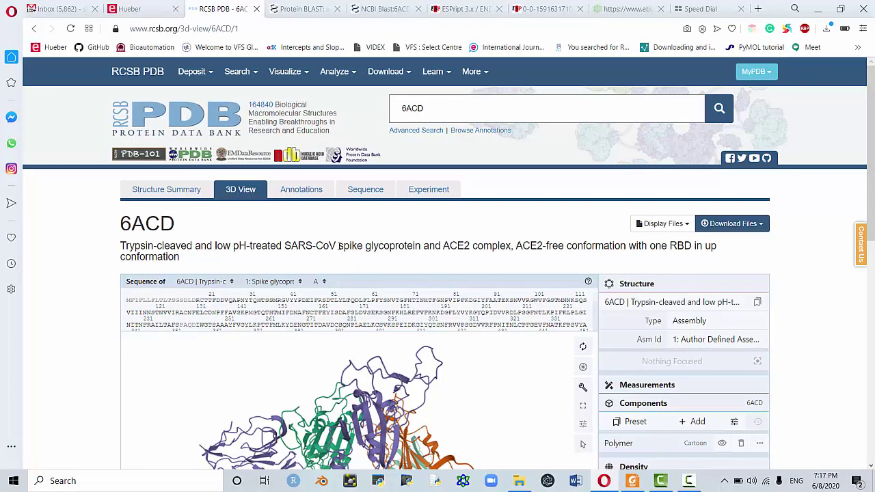
Scroll down the 6ACD 3D View page to the spike trimer cartoon and back up.
scroll(335, 260, down, 2)
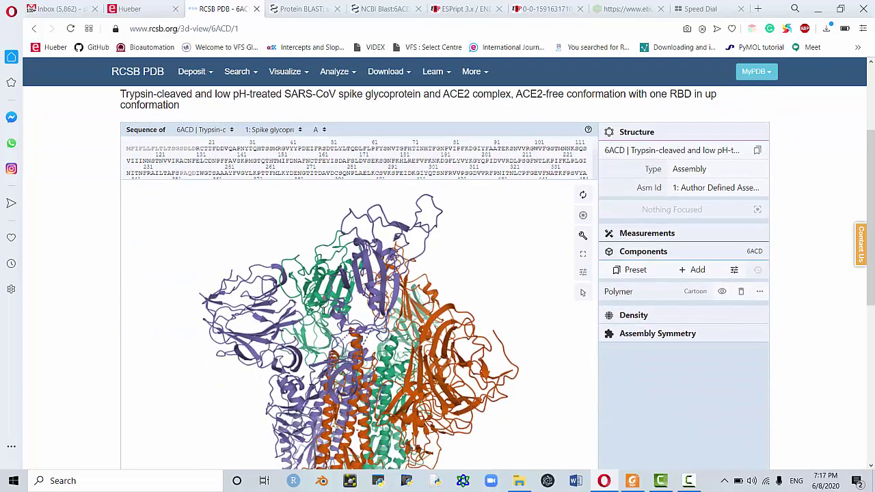
scroll(326, 311, down, 2)
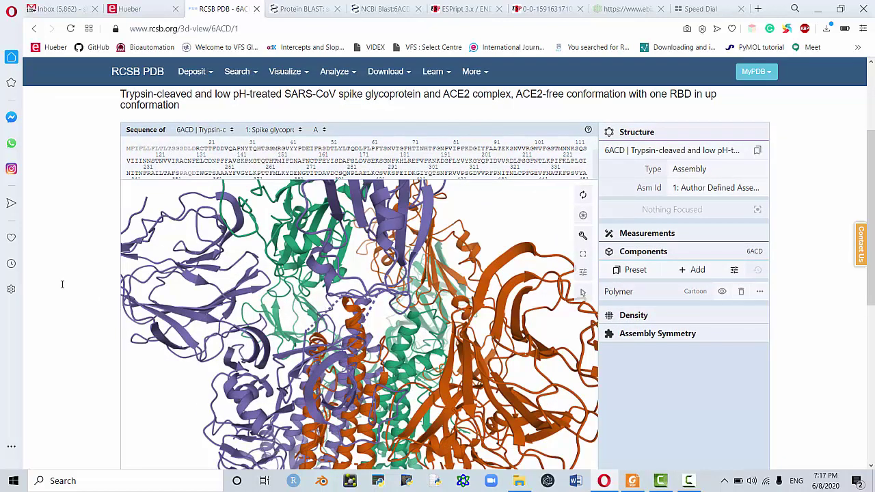
scroll(205, 284, up, 1)
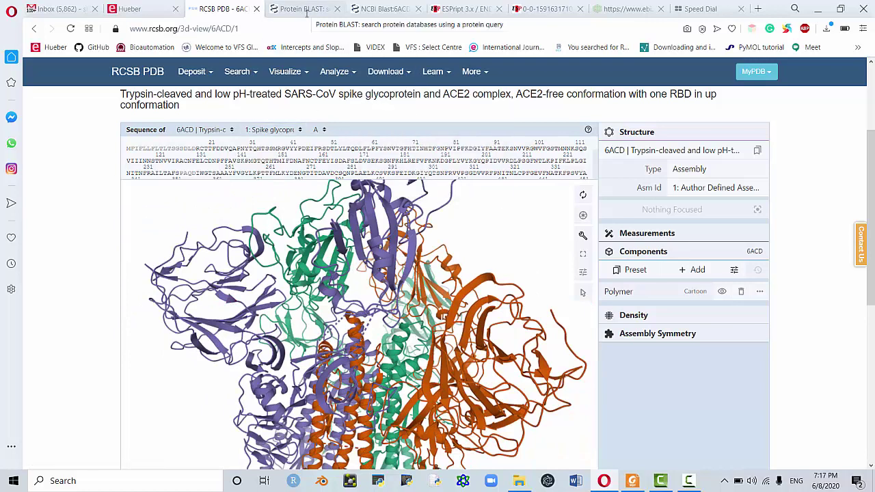
scroll(76, 188, up, 3)
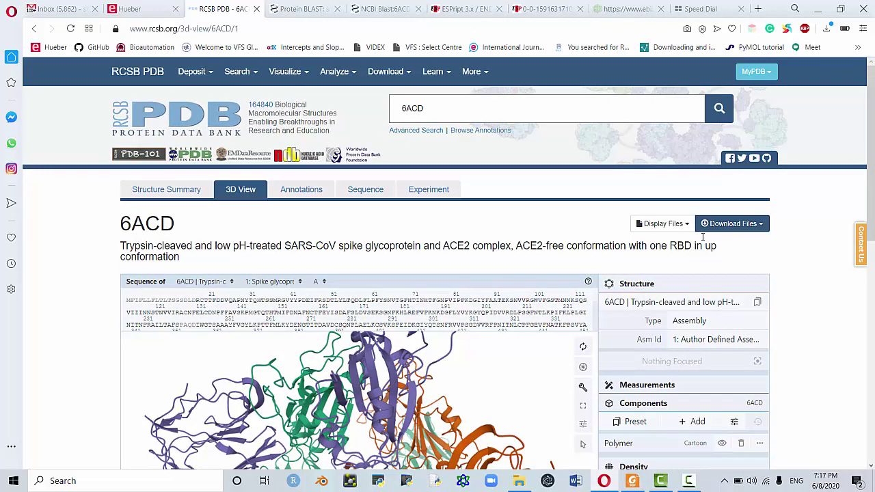
Review the 6ACD_C_Shad query sequence on the Protein BLAST form and scroll down to the BLAST button.
click(304, 8)
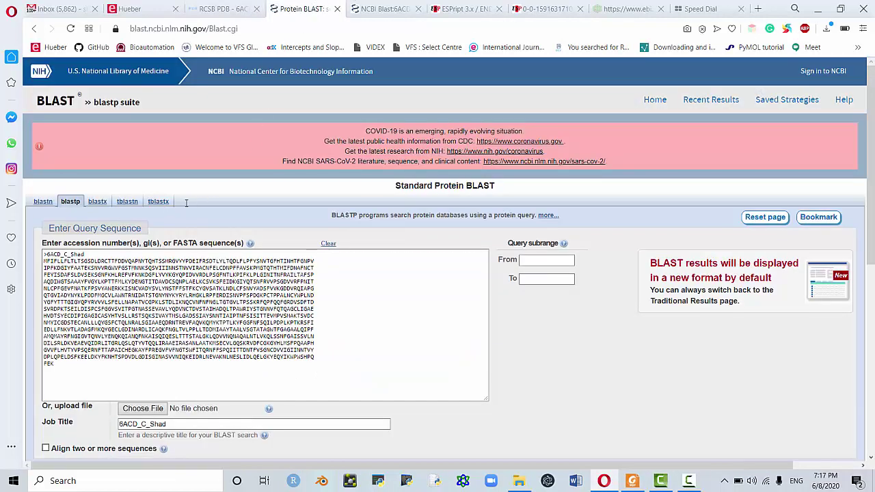
drag(87, 370, 72, 254)
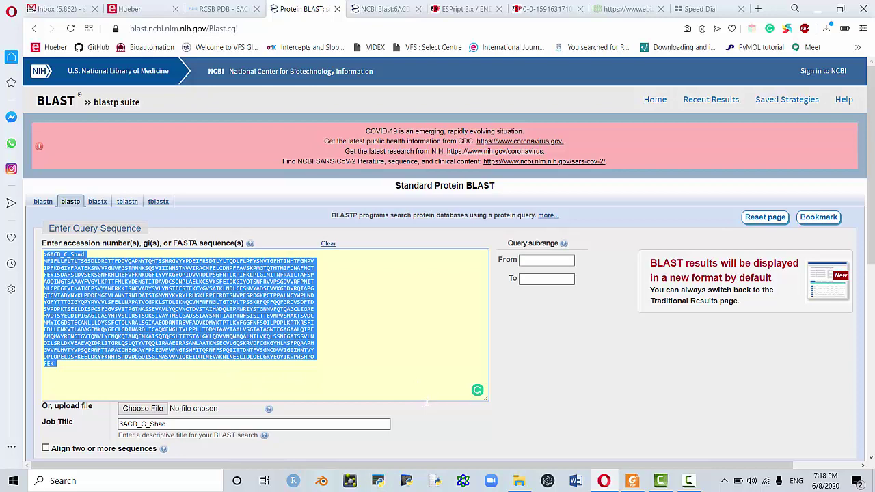
click(514, 358)
scroll(497, 365, down, 5)
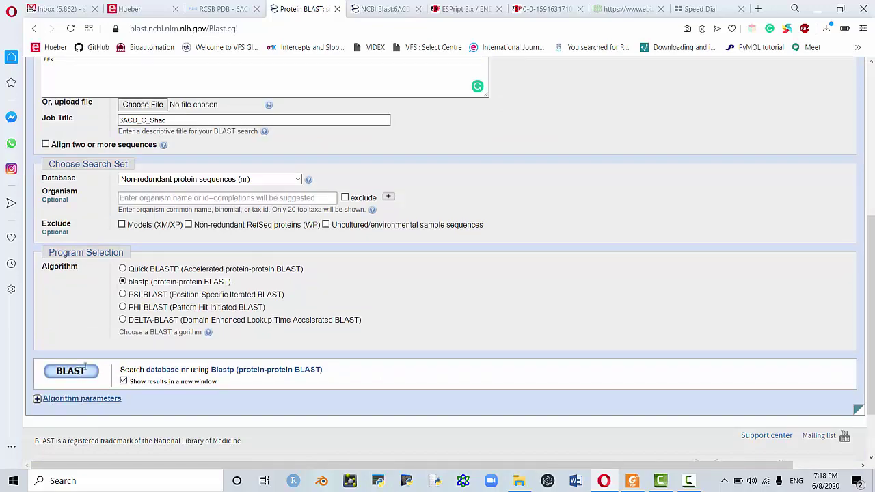
Look over the blastp results for 6ACD_C_Shad, then bring the Vid_3_StructureAlignment folder forward.
click(396, 9)
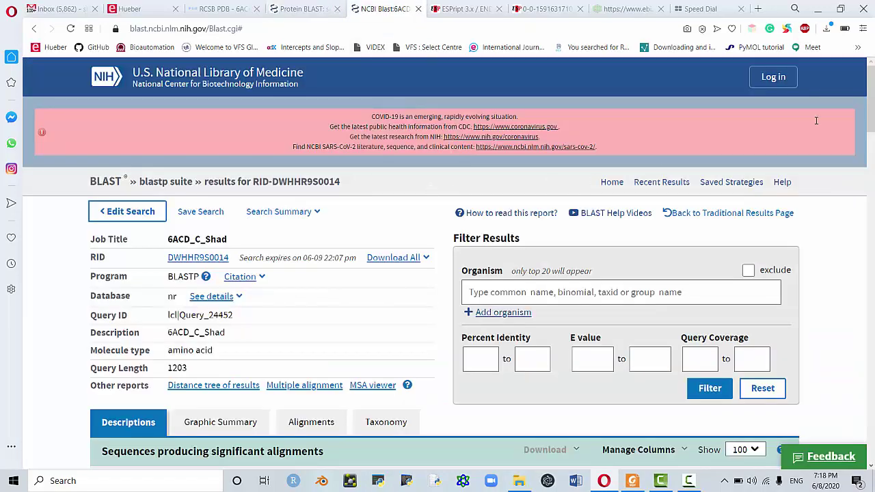
drag(873, 97, 861, 122)
scroll(860, 122, up, 4)
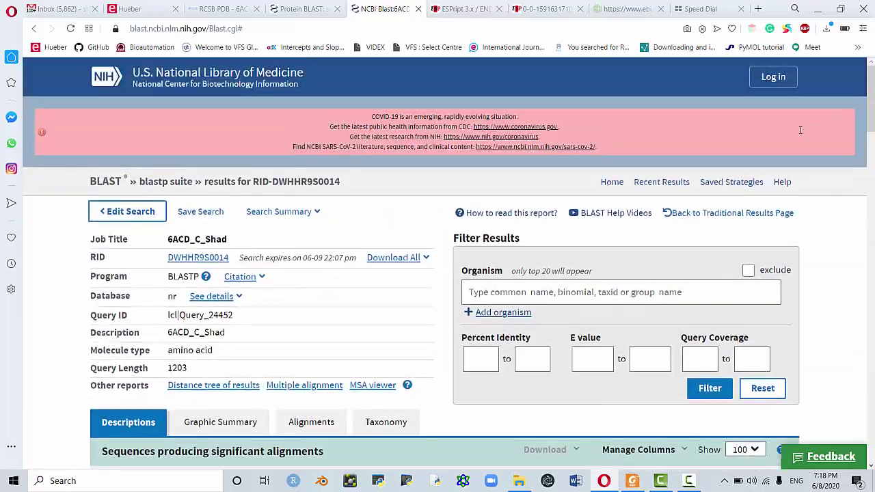
click(521, 479)
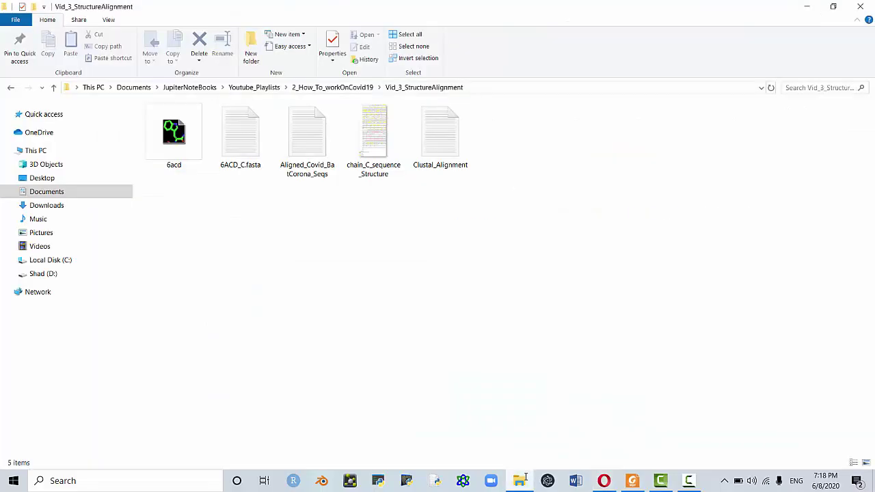
Read through Aligned_Covid_BatCorona_Seqs in maximized Notepad, close it, and return to the BLAST results.
double_click(313, 140)
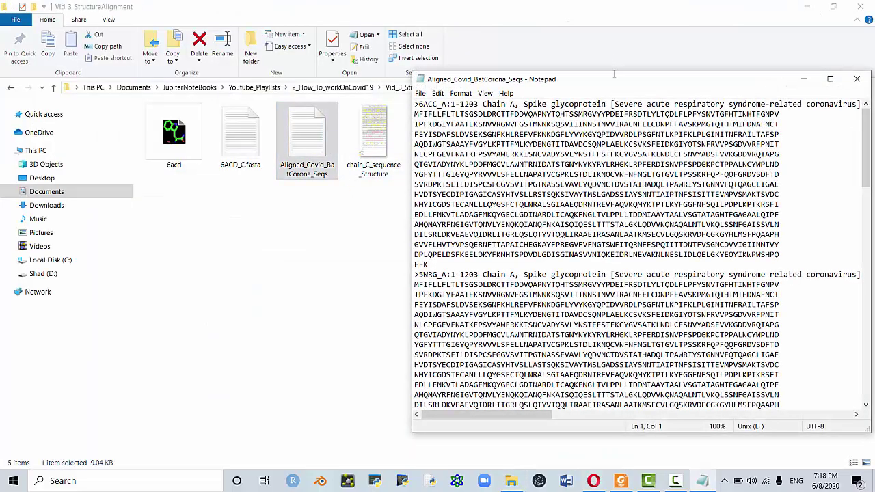
double_click(614, 77)
scroll(368, 123, down, 3)
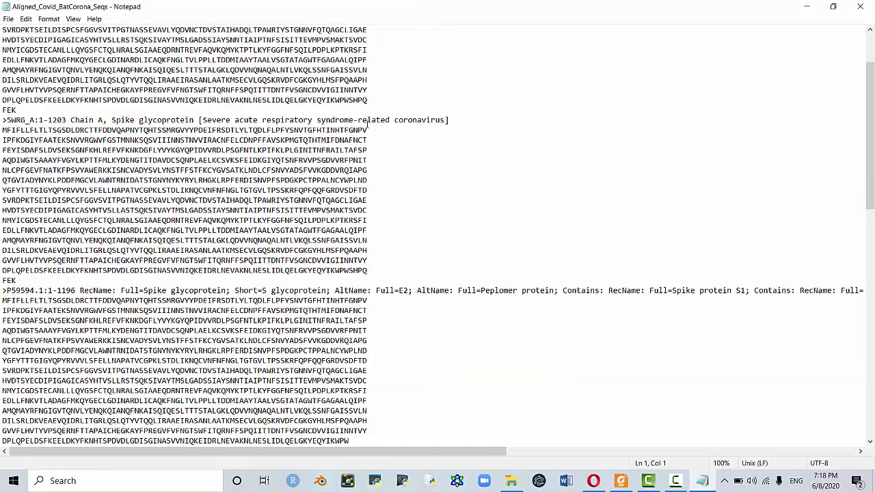
scroll(368, 123, down, 20)
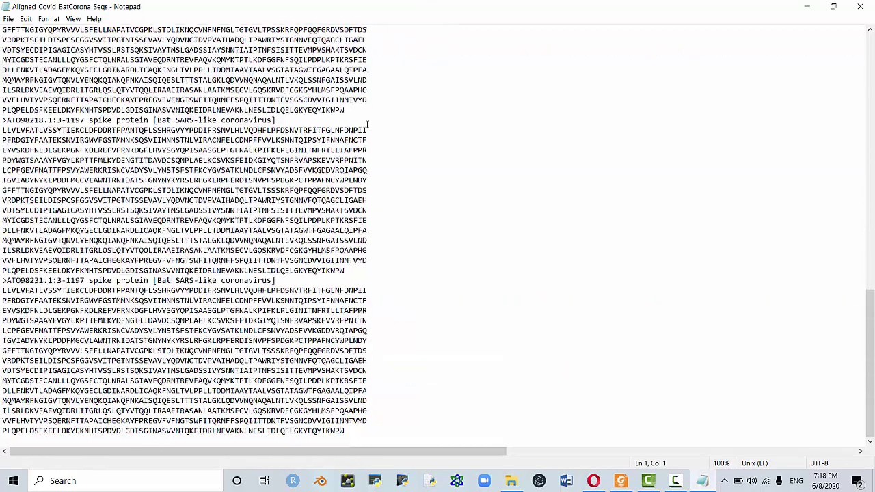
click(860, 6)
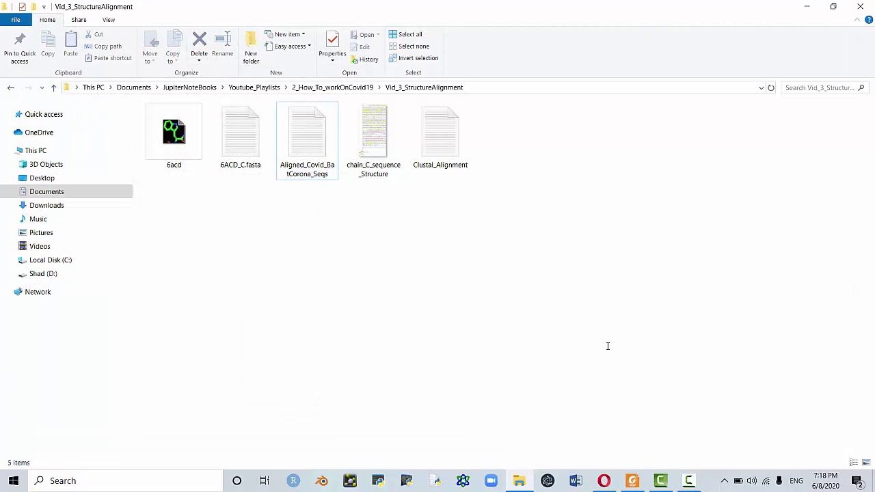
mouse_move(604, 480)
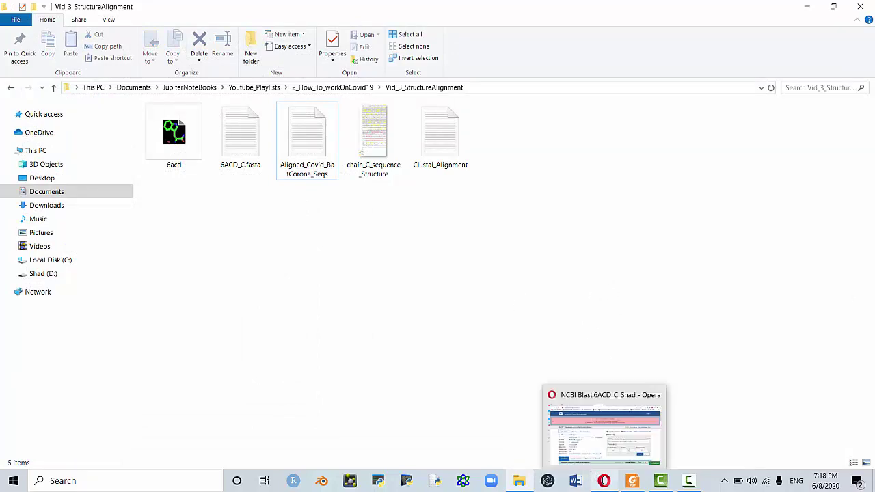
click(603, 422)
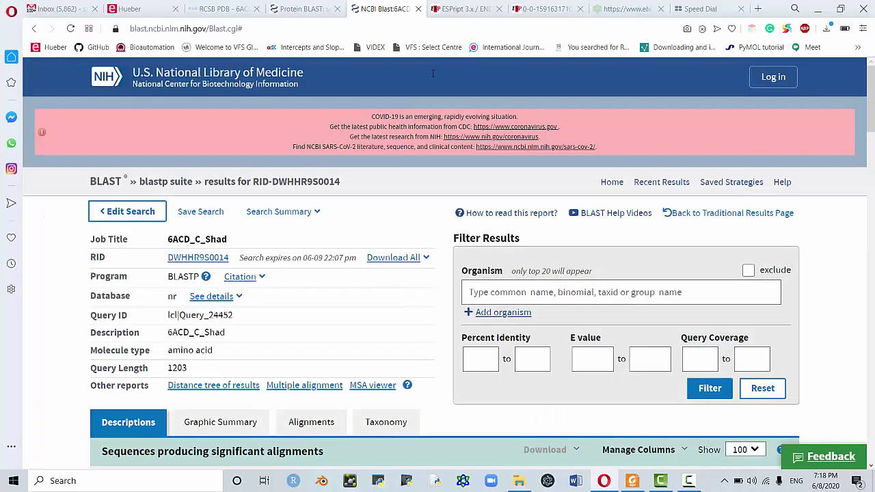
Review Clustal Omega's coloured seven-sequence spike alignment, then go back to the ESPript 3.0 form.
click(458, 9)
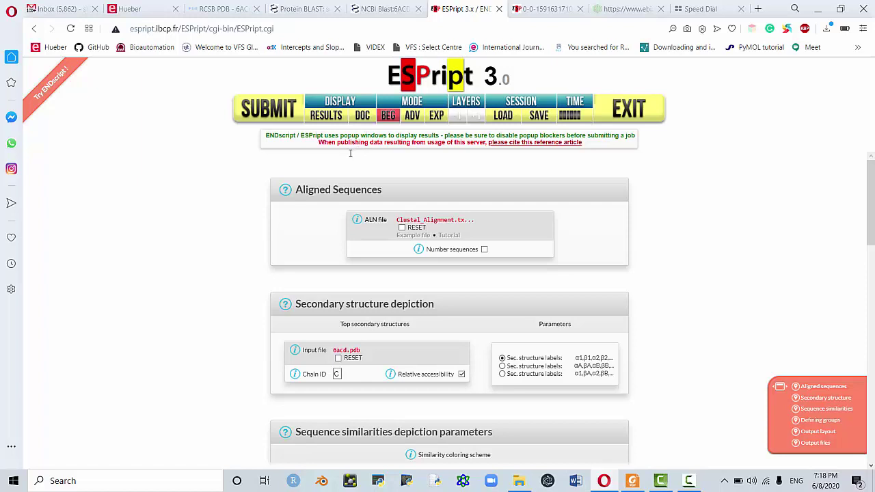
click(611, 9)
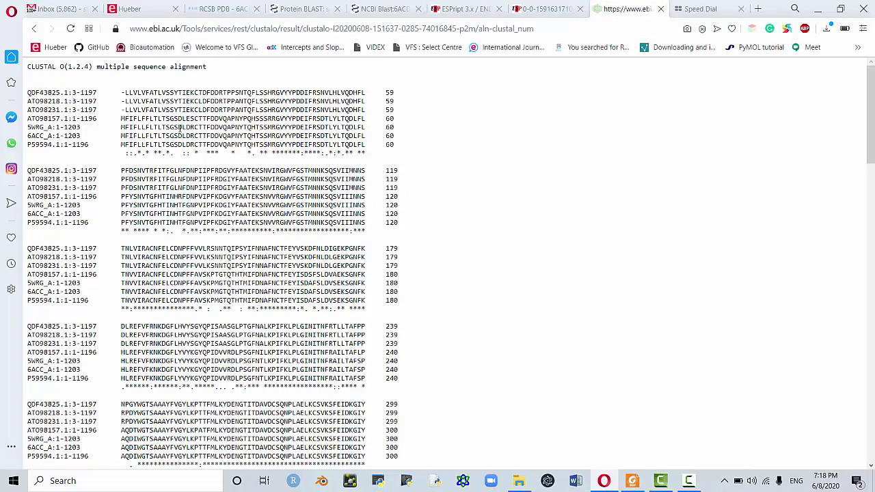
click(34, 28)
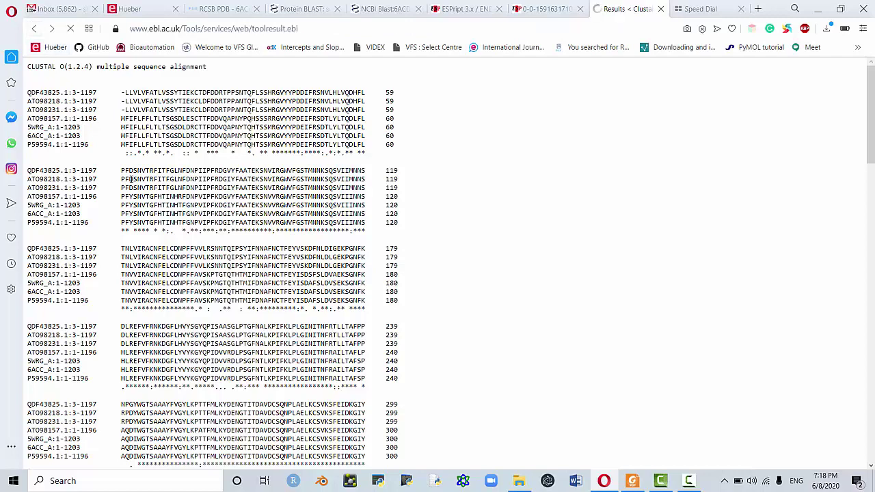
scroll(67, 272, down, 3)
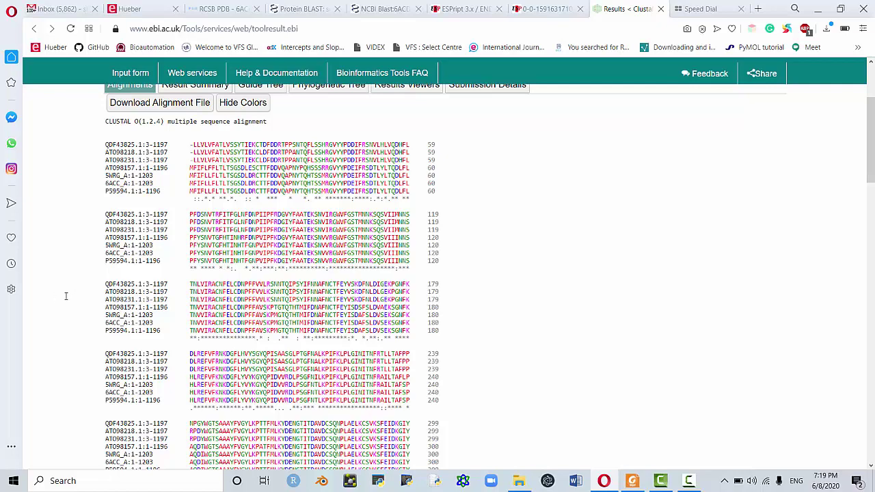
scroll(73, 289, up, 2)
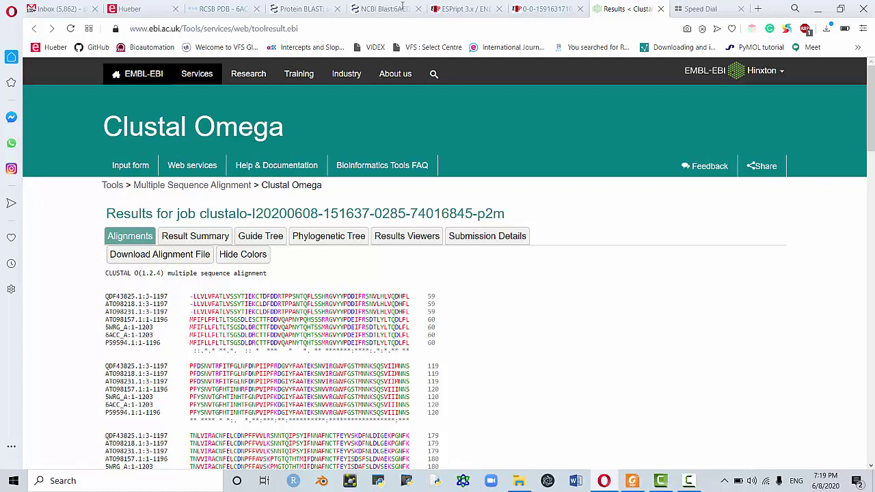
click(465, 9)
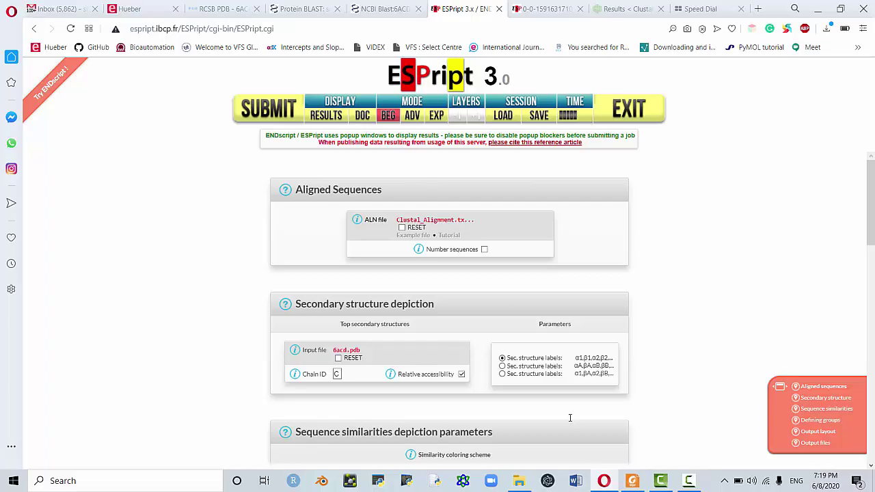
Study Fig. 1's ESPript alignment and caption in the Foxit PDF, then switch back to the browser.
click(632, 481)
scroll(460, 337, down, 5)
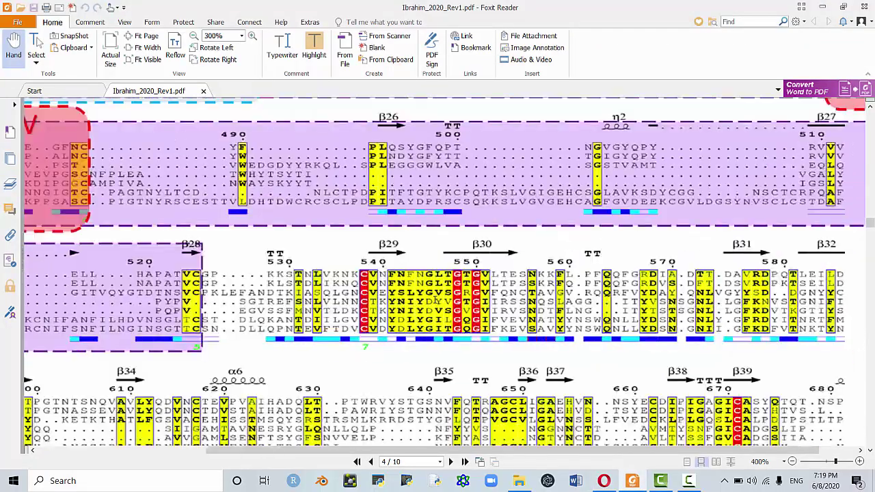
scroll(364, 298, down, 3)
scroll(363, 298, up, 12)
scroll(364, 298, up, 8)
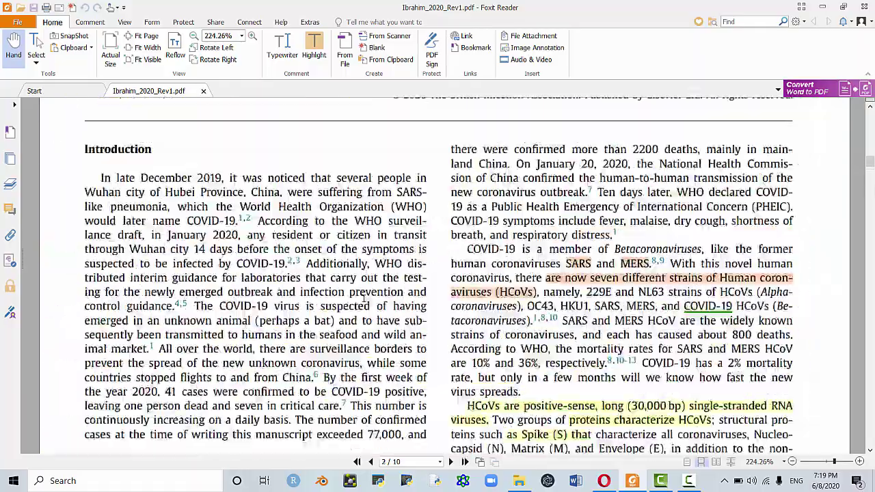
scroll(365, 295, down, 15)
scroll(365, 296, down, 15)
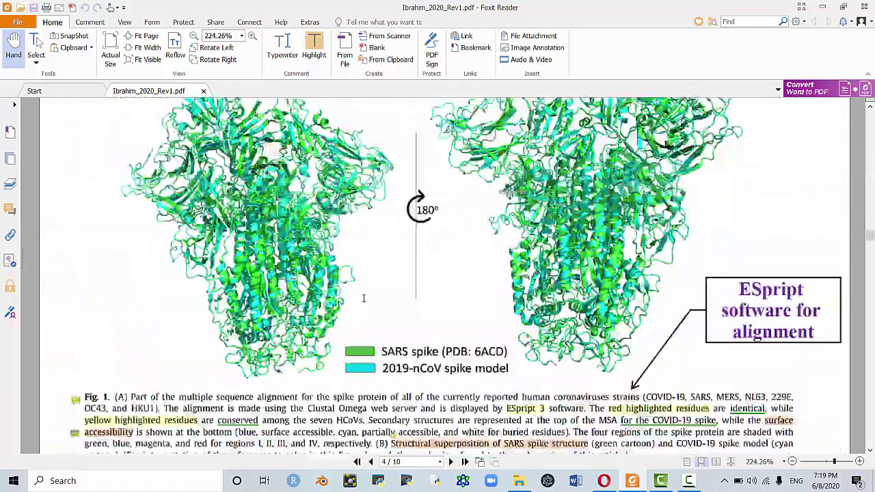
scroll(365, 298, up, 2)
scroll(369, 298, up, 3)
scroll(424, 322, down, 1)
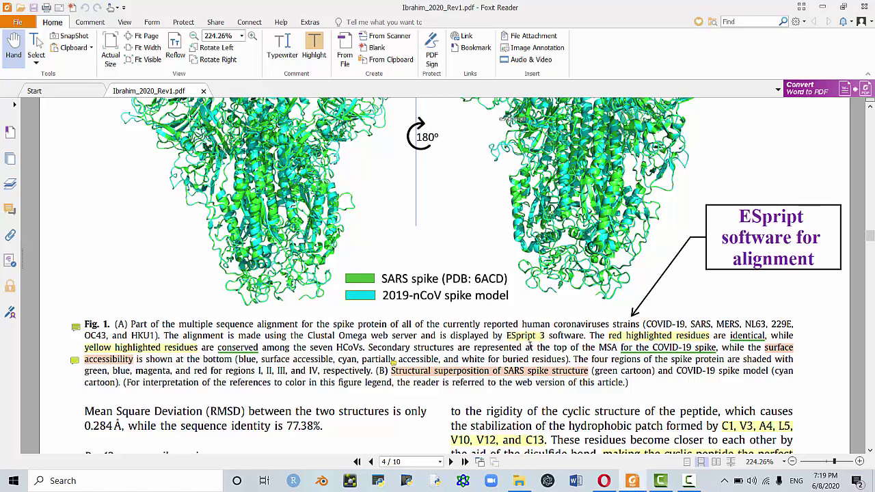
key(alt+Tab)
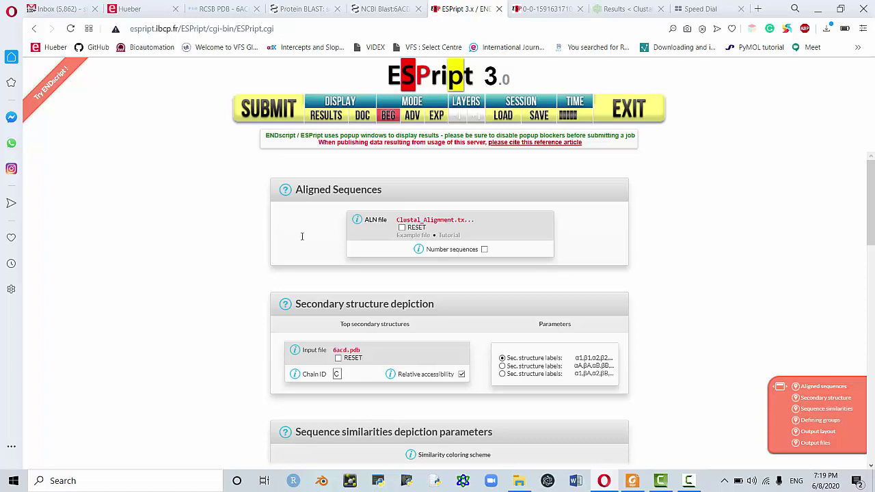
Mark the ALN file input and secondary structure settings with arrows, then reload ESPript to a blank form.
drag(291, 231, 380, 229)
mouse_move(293, 232)
mouse_down()
mouse_move(298, 286)
mouse_move(329, 344)
mouse_up()
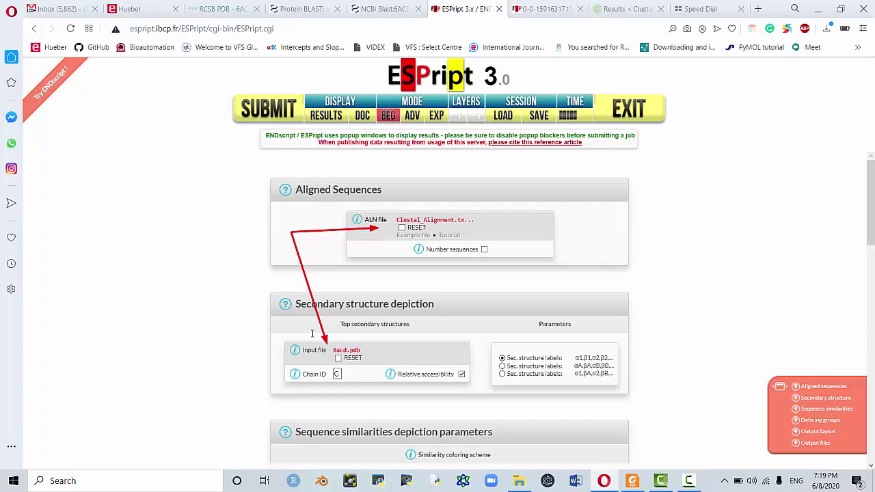
key(Escape)
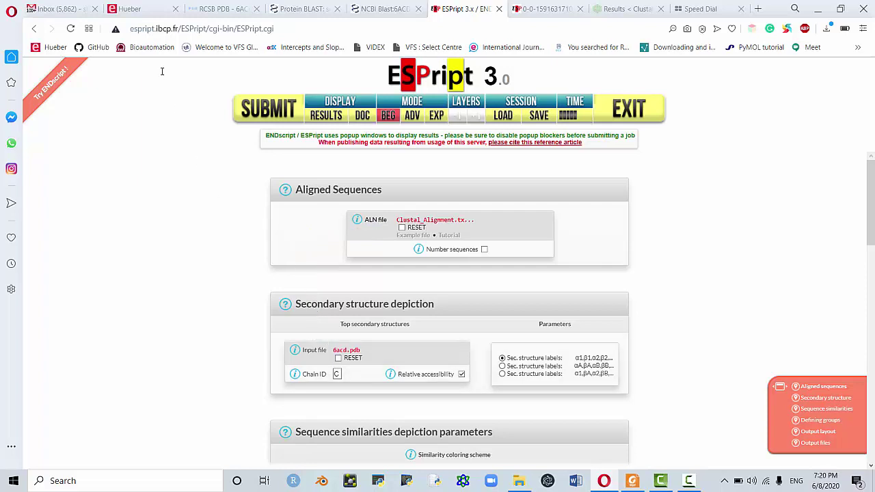
click(70, 29)
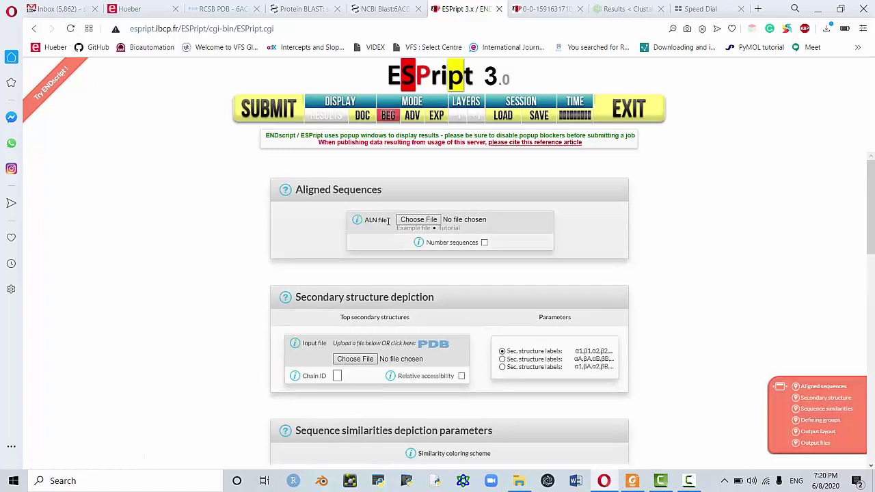
Pick Clustal_Alignment.txt in the file picker as ESPript's ALN aligned sequences file.
click(429, 220)
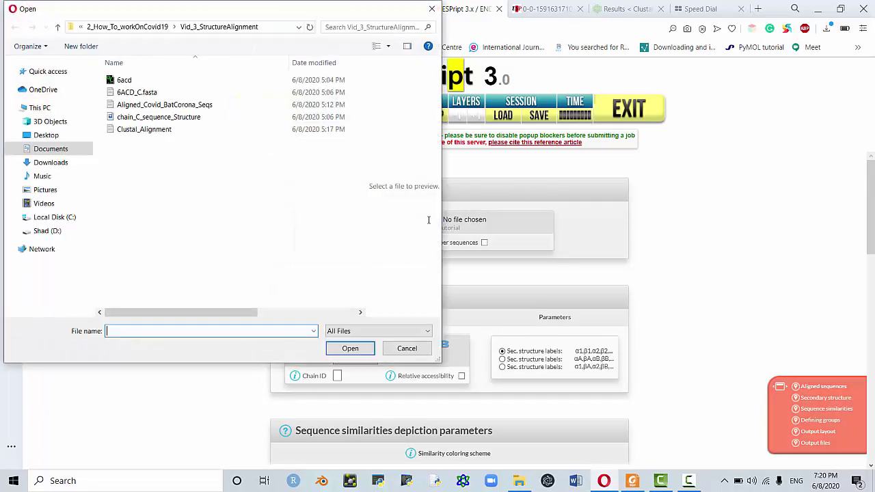
click(163, 130)
drag(441, 226, 686, 233)
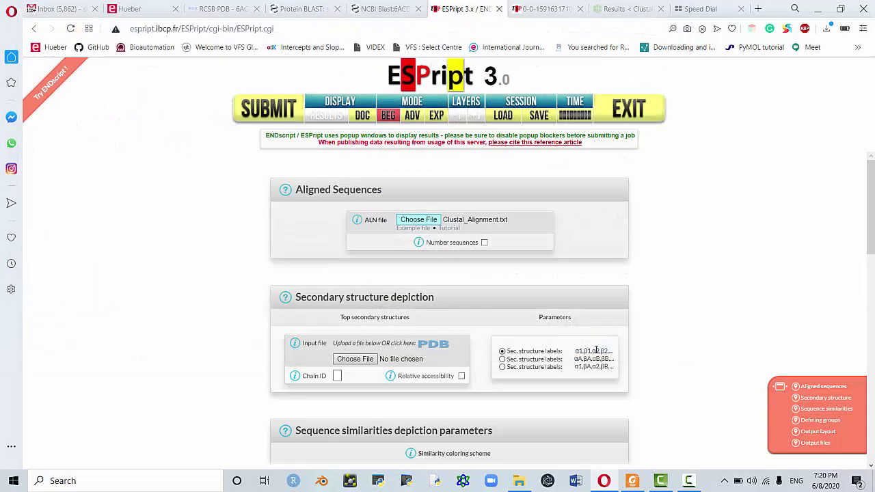
click(596, 348)
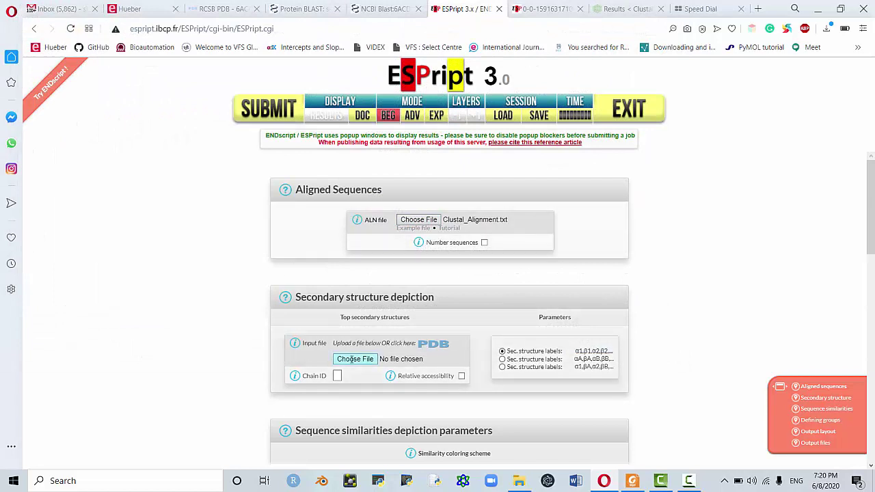
click(432, 344)
click(413, 230)
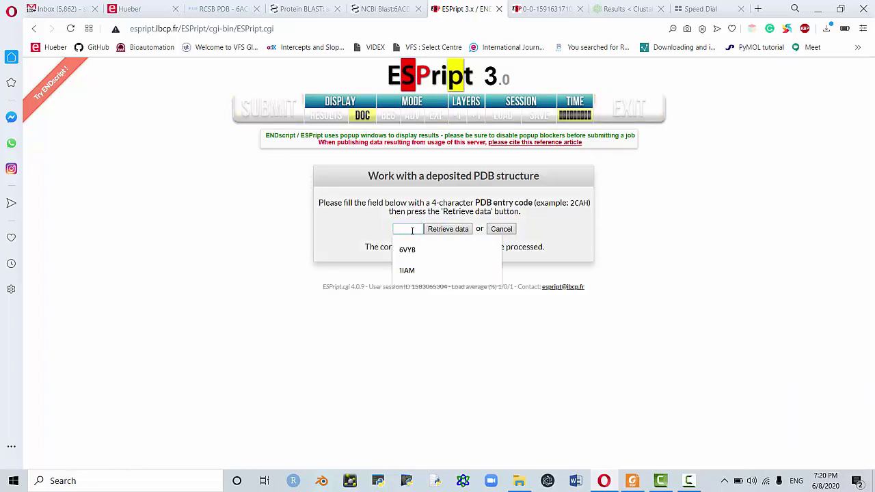
text(6ACD)
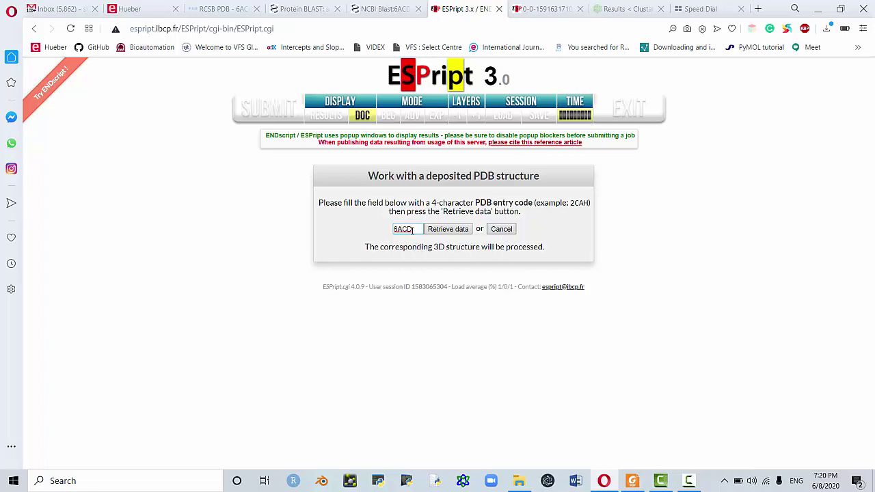
key(BackSpace)
key(BackSpace)
key(BackSpace)
key(BackSpace)
text(6VYB)
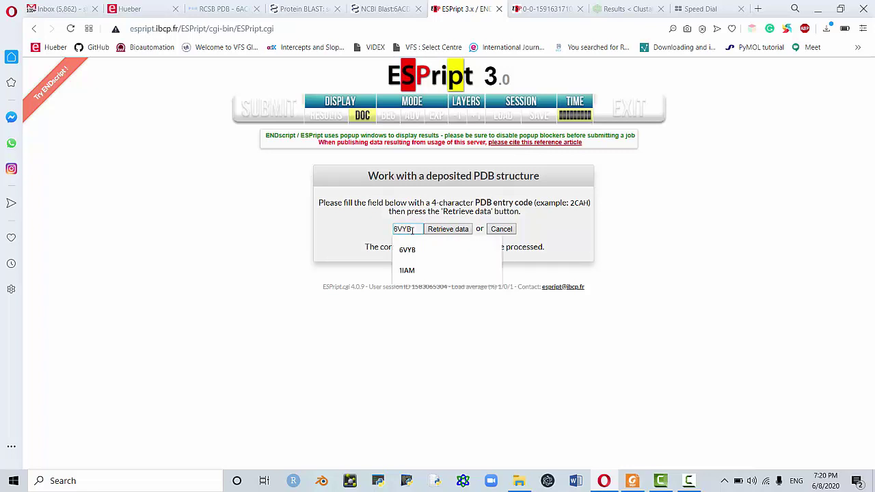
key(Up)
key(Down)
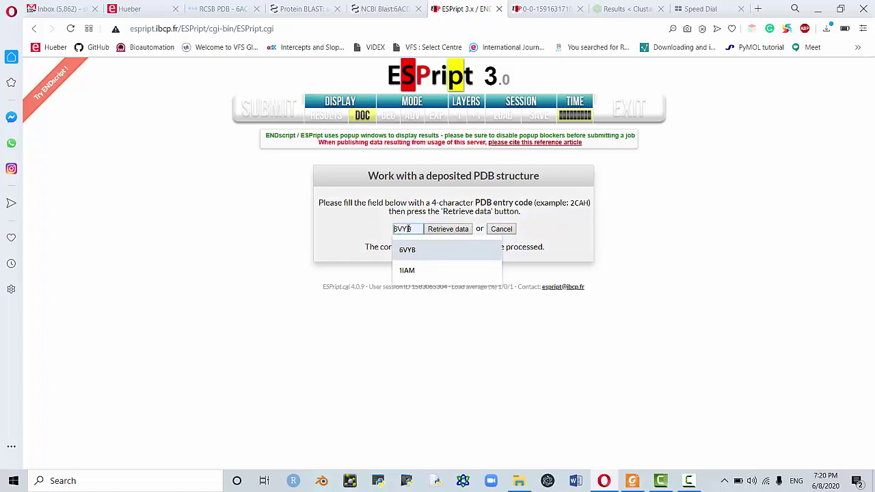
double_click(402, 230)
key(BackSpace)
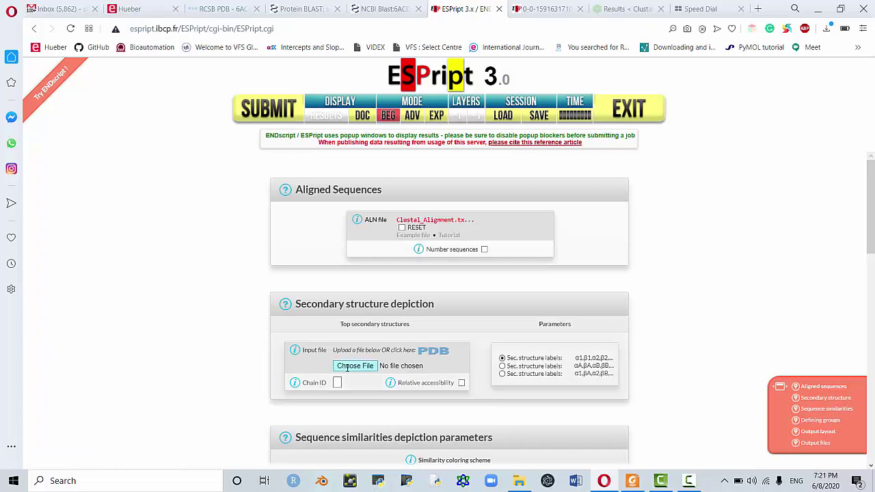
Upload 6acd.pdb as the structure file, set chain ID C, and tick Relative accessibility.
click(355, 366)
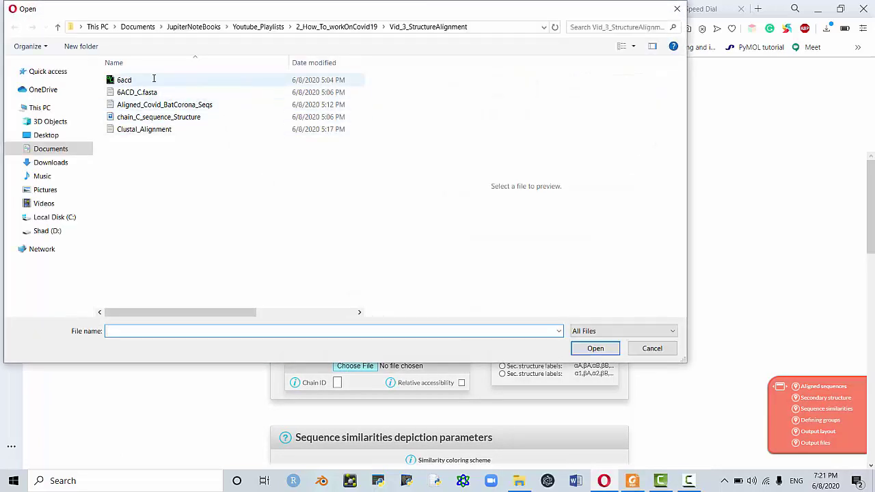
click(130, 80)
click(595, 348)
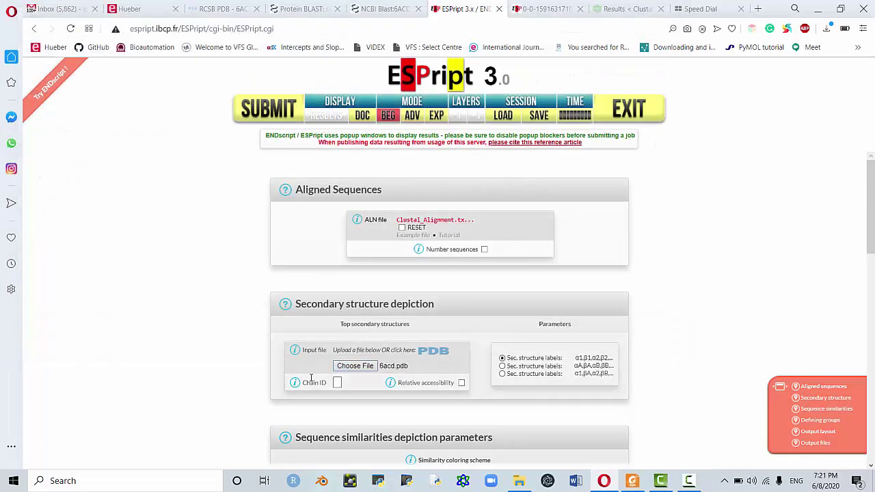
click(337, 383)
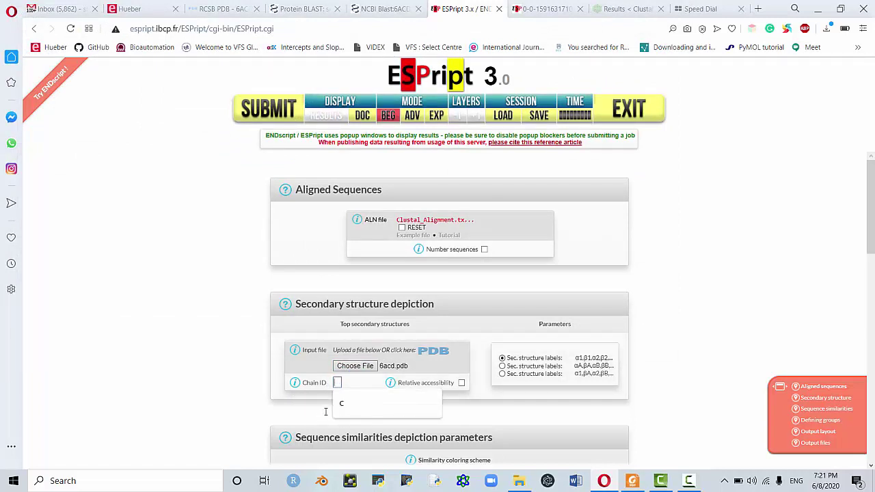
click(345, 404)
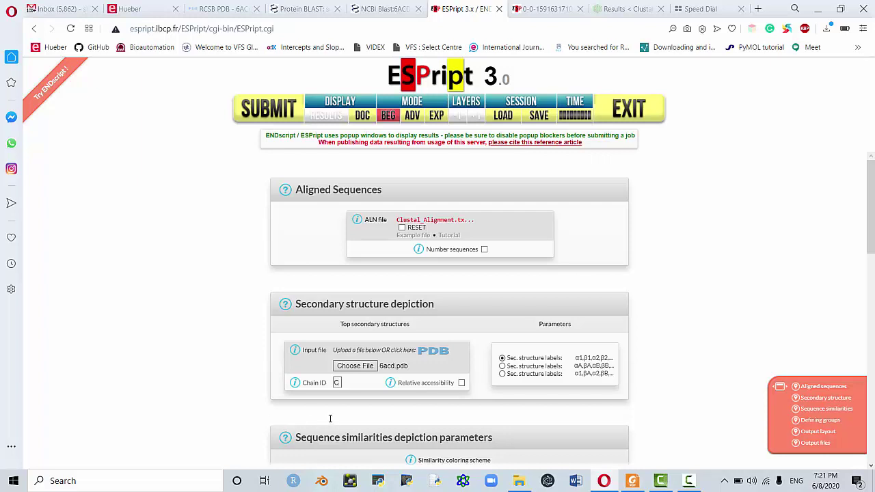
click(462, 383)
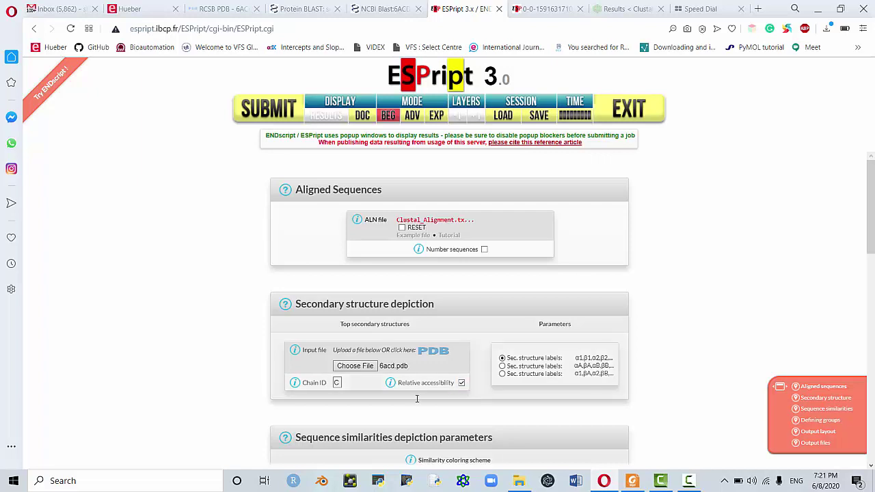
Tick PNG image (150 dpi) under Alignments output files, alongside PostScript and PDF.
scroll(216, 372, down, 15)
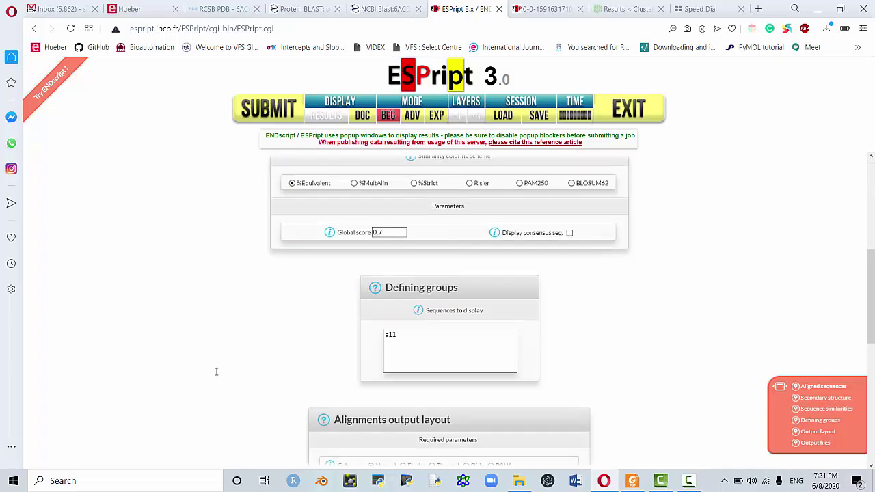
scroll(217, 372, down, 1)
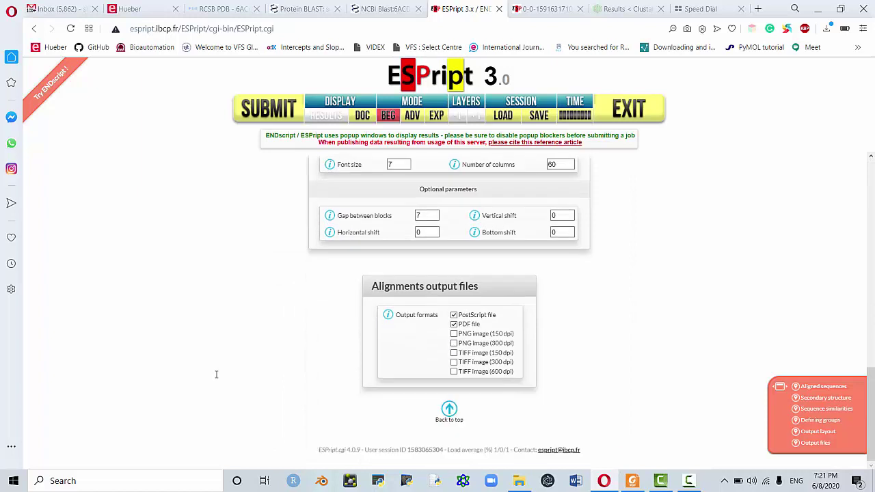
click(454, 334)
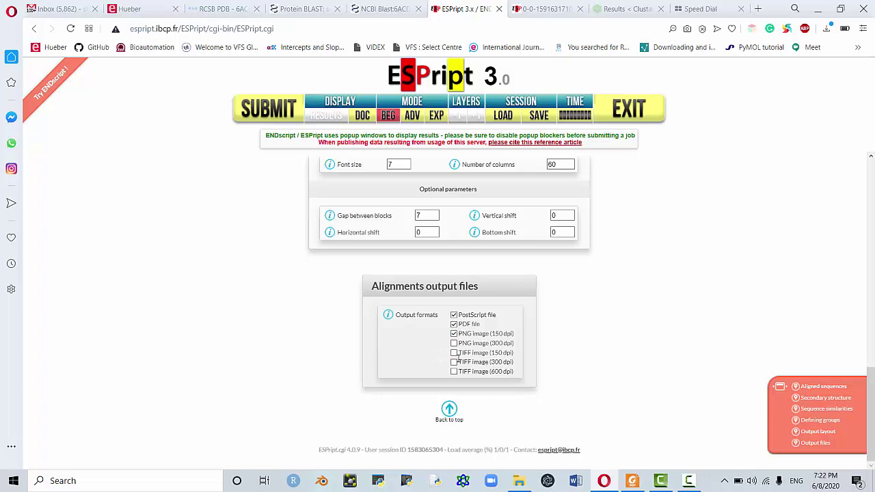
scroll(335, 392, up, 15)
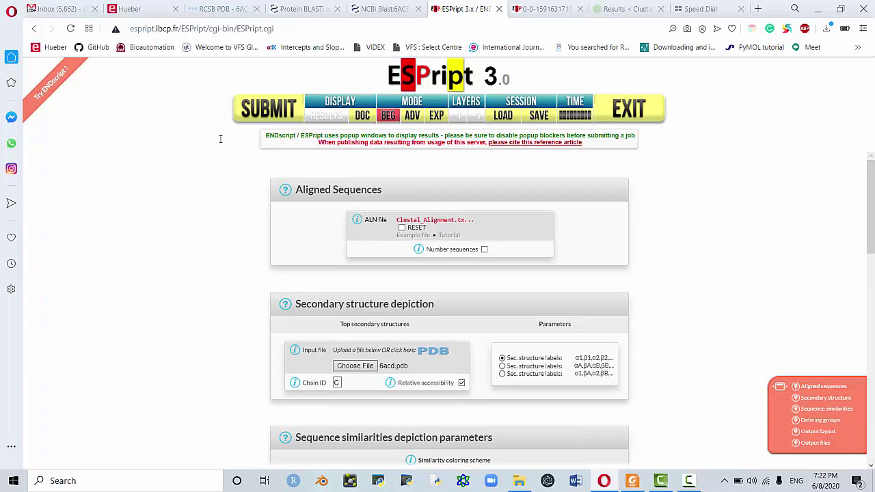
Submit the ESPript job, maximize the Results and logs window, and open the generated PDF.
drag(206, 147, 236, 122)
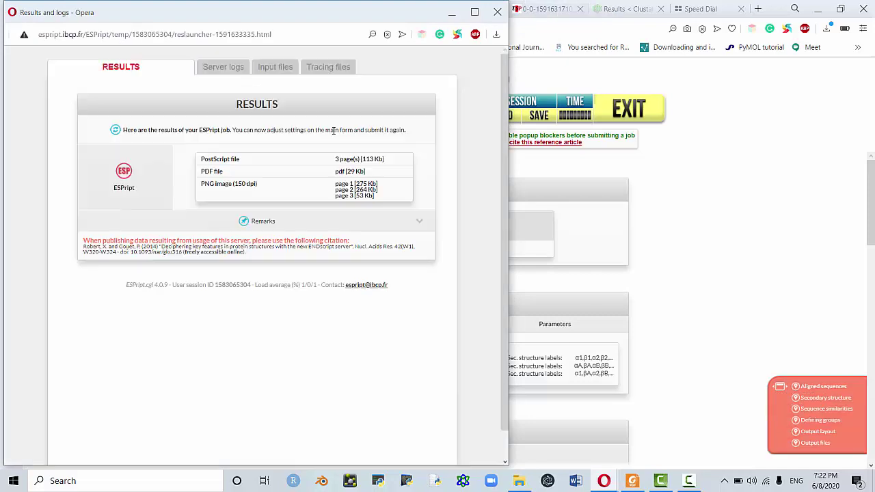
drag(340, 17, 478, 1)
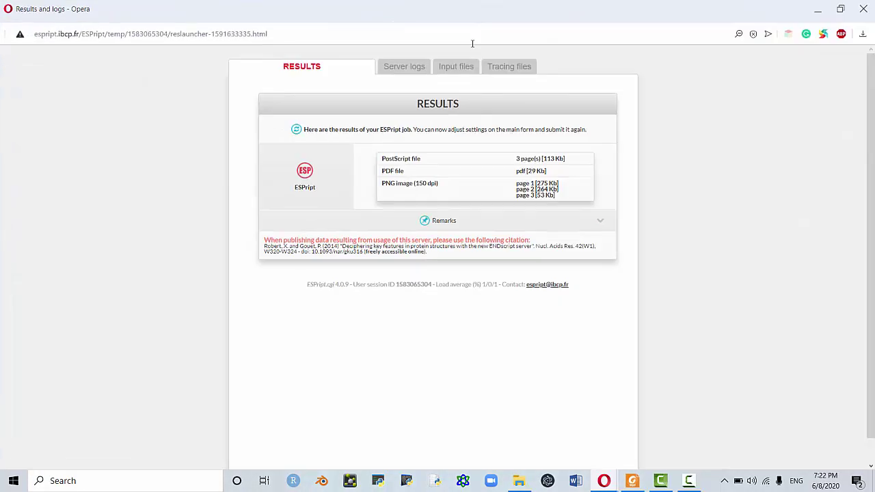
click(526, 174)
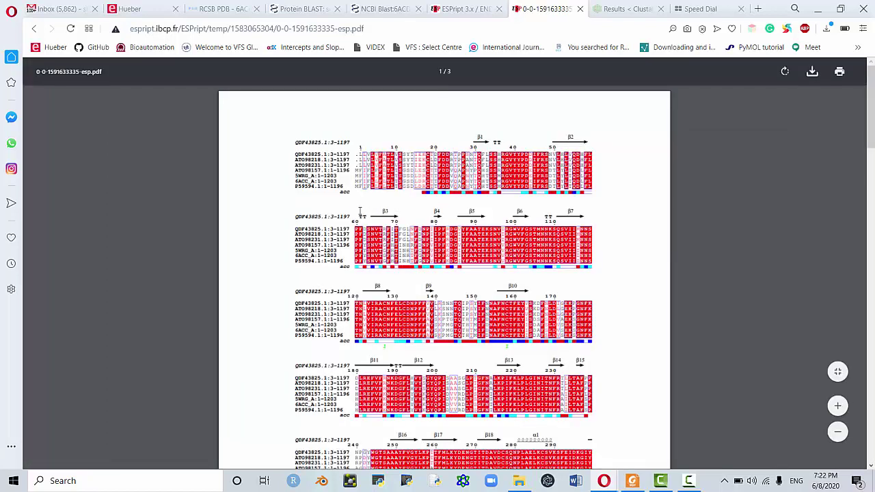
ctrl+scroll(411, 181, up, 2)
ctrl+scroll(378, 187, up, 1)
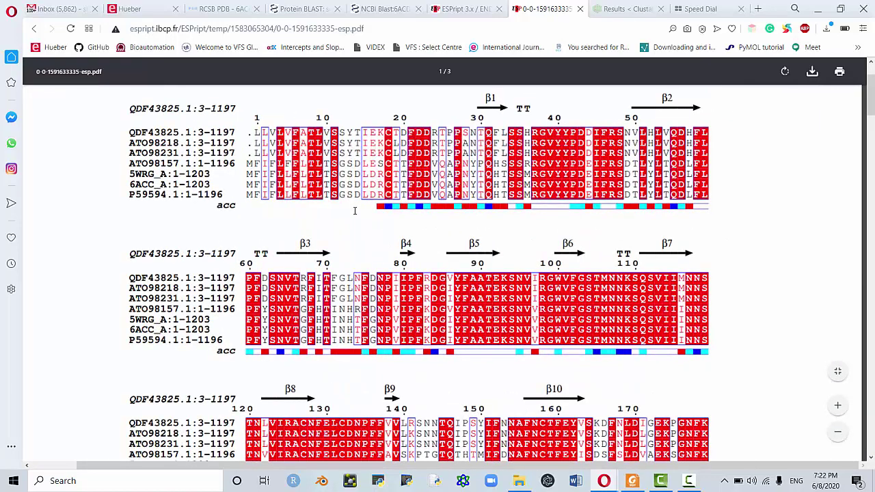
scroll(244, 223, up, 2)
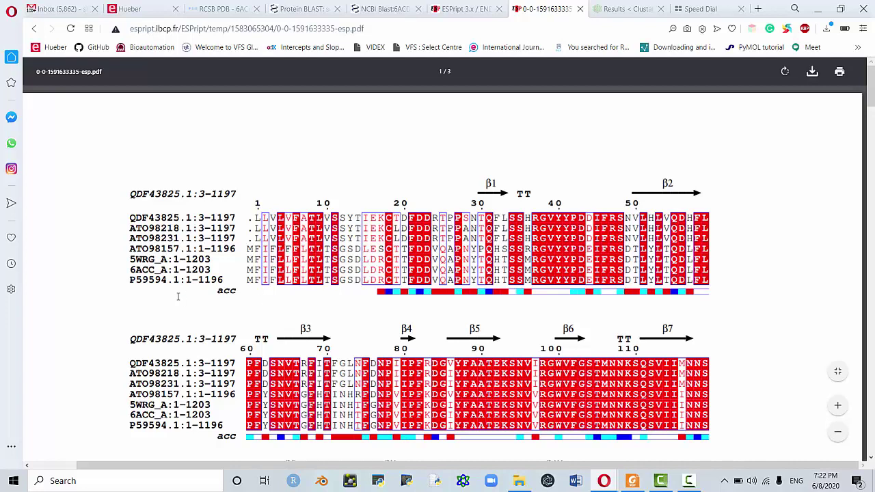
drag(180, 295, 216, 293)
drag(436, 158, 472, 189)
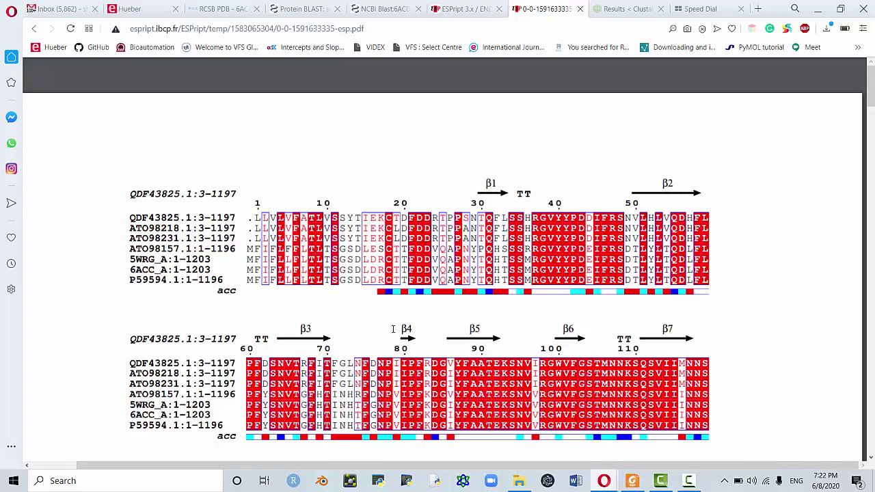
scroll(393, 329, down, 3)
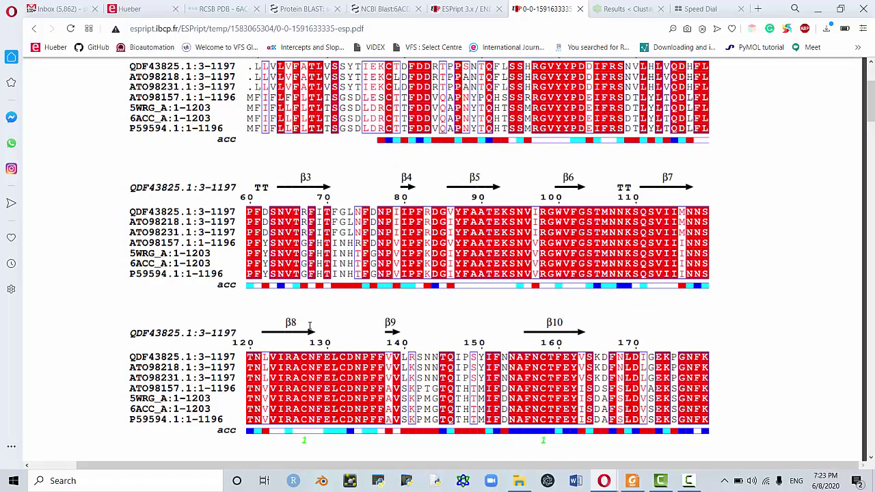
scroll(310, 326, down, 6)
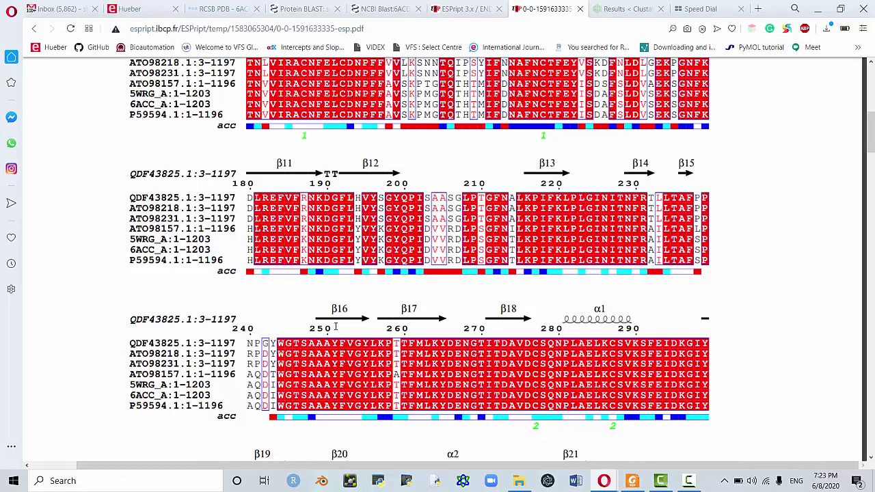
scroll(654, 299, down, 6)
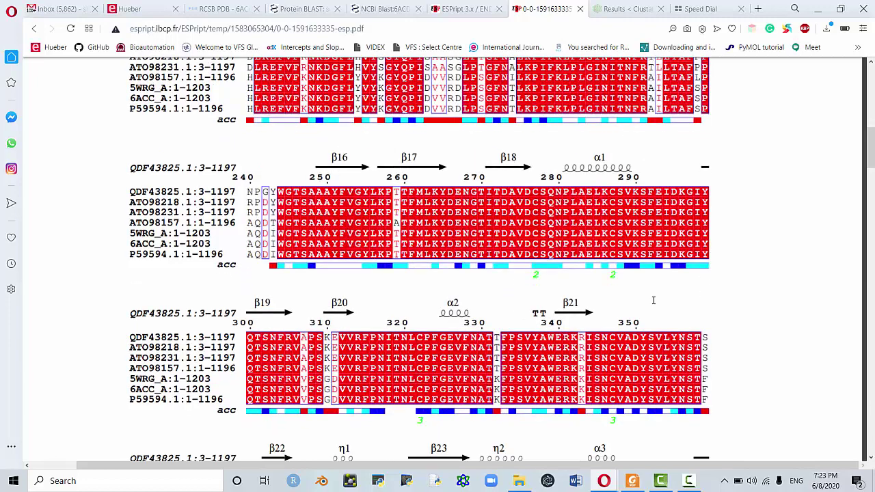